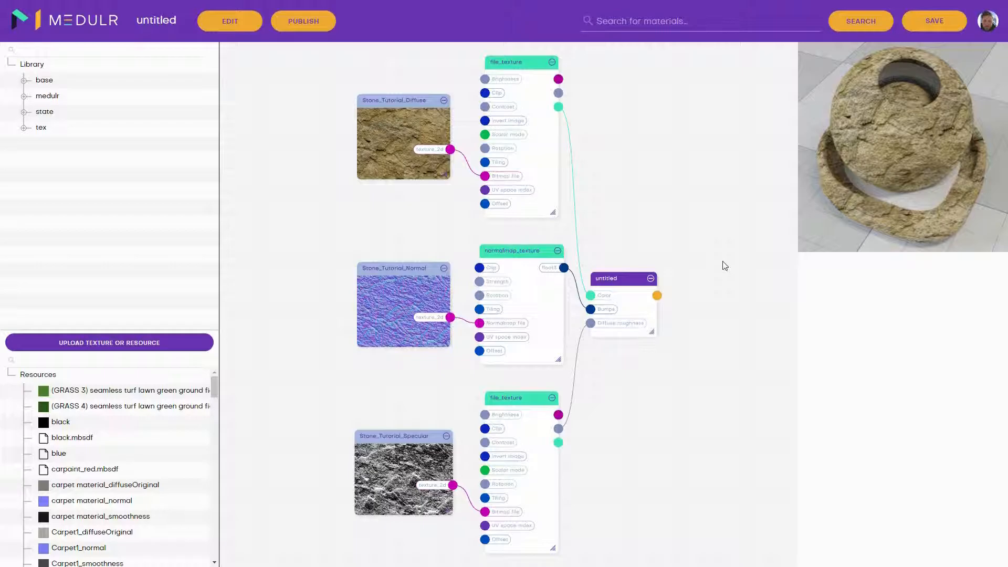
Set the Stone_Tutorial_Diffuse file_texture's brightness to 0.5 and its contrast to 1.5.
{"action": "left_click", "coordinate": [531, 71]}
{"action": "double_click", "coordinate": [991, 354]}
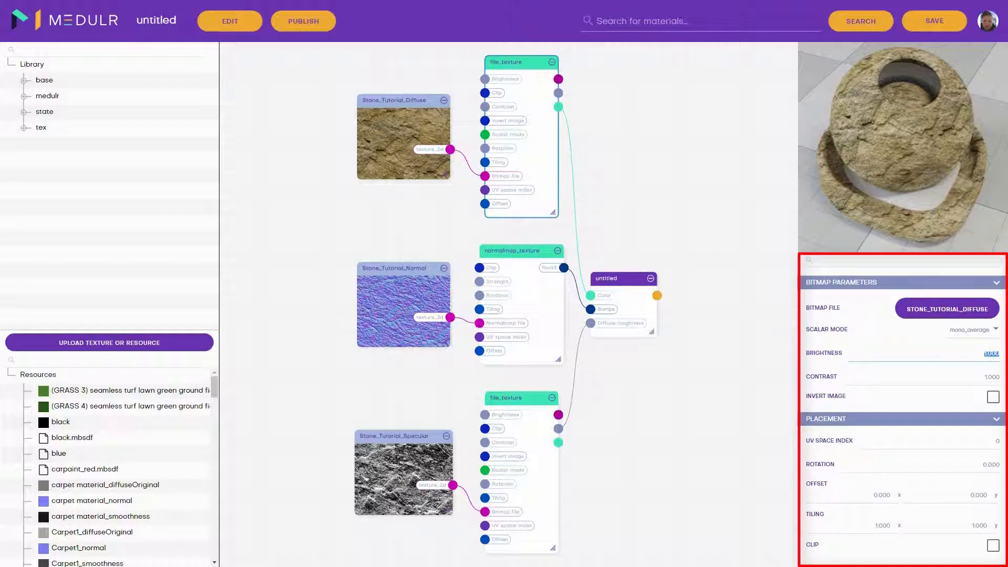
{"action": "type", "text": "0.5"}
{"action": "left_click", "coordinate": [968, 382]}
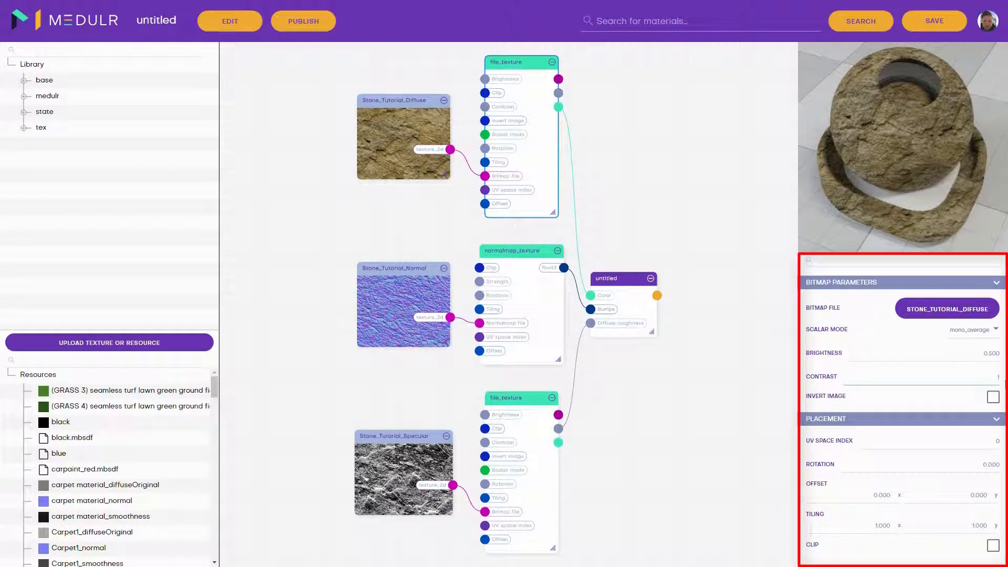
{"action": "type", "text": ".5"}
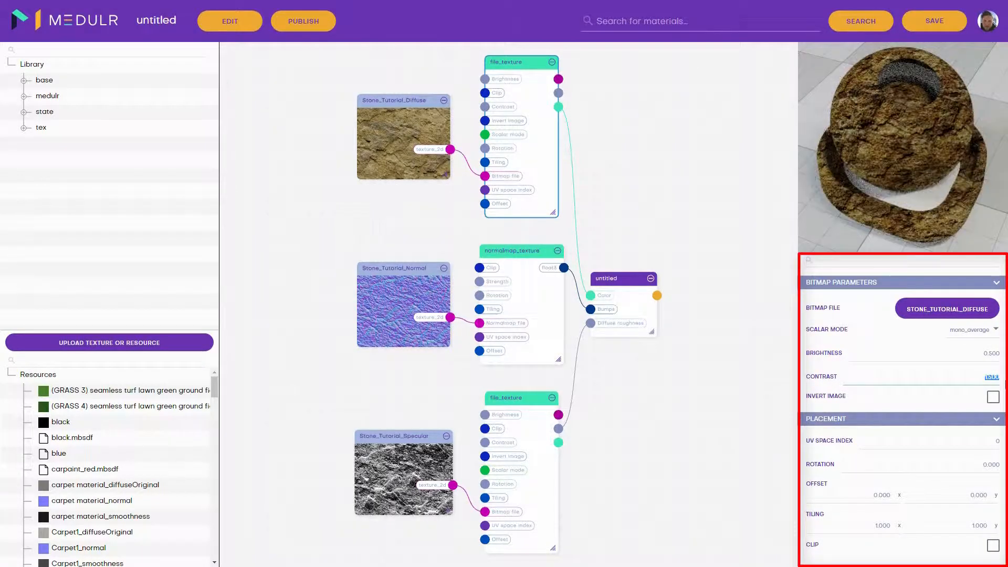
{"action": "left_click", "coordinate": [1006, 384]}
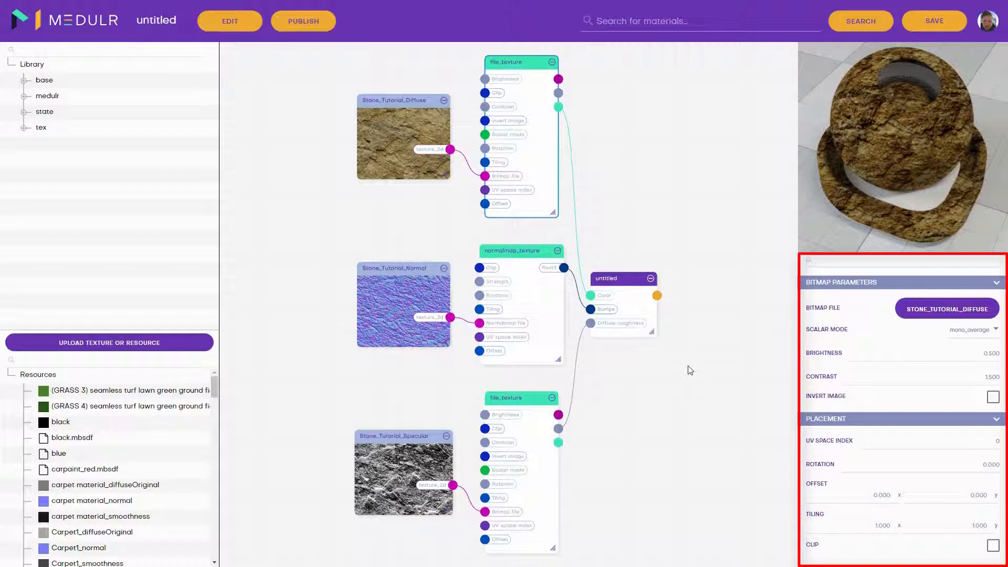
Add the (GRASS 4) seamless turf texture and feed it into a new file_texture node's bitmap file, removing that node's default texture.
{"action": "scroll", "coordinate": [691, 370], "scroll_direction": "down", "scroll_amount": 4}
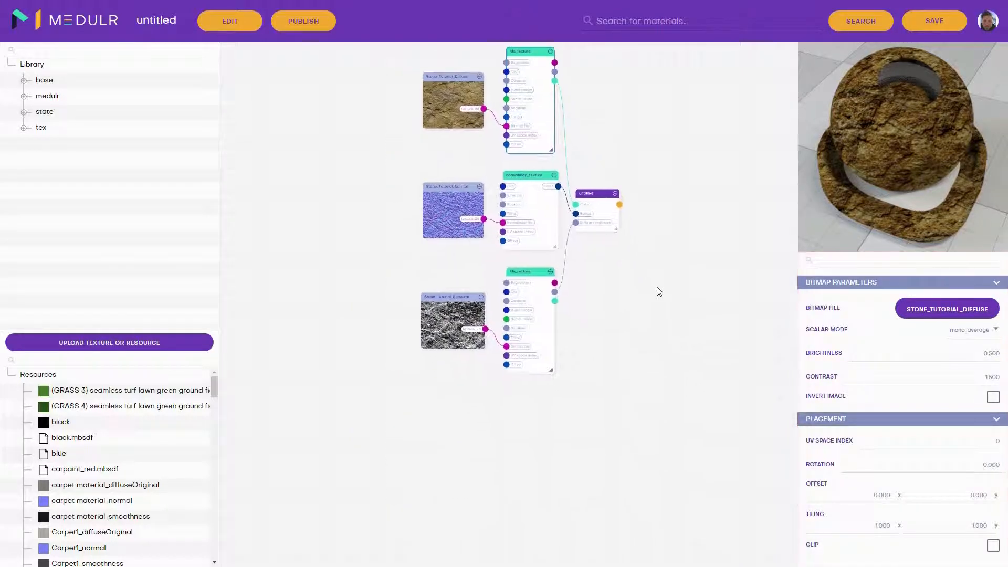
{"action": "left_click_drag", "start_coordinate": [121, 406], "coordinate": [353, 423]}
{"action": "left_click", "coordinate": [194, 54]}
{"action": "type", "text": "file"}
{"action": "left_click_drag", "start_coordinate": [83, 142], "coordinate": [472, 478]}
{"action": "left_click", "coordinate": [439, 430]}
{"action": "key", "text": "Delete"}
{"action": "key", "text": "l"}
{"action": "left_click_drag", "start_coordinate": [715, 395], "coordinate": [589, 313]}
Add a diffuse node, connect the GRASS 4 file_texture's color output to its color, and remove its default normal node.
{"action": "double_click", "coordinate": [197, 47]}
{"action": "type", "text": "diffuse"}
{"action": "left_click_drag", "start_coordinate": [81, 85], "coordinate": [735, 396]}
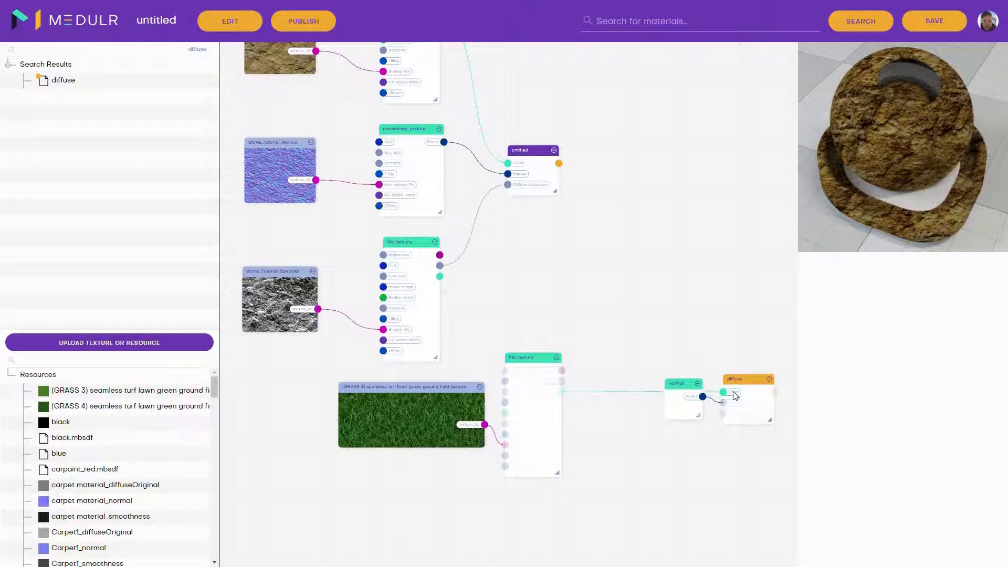
{"action": "left_click", "coordinate": [678, 387]}
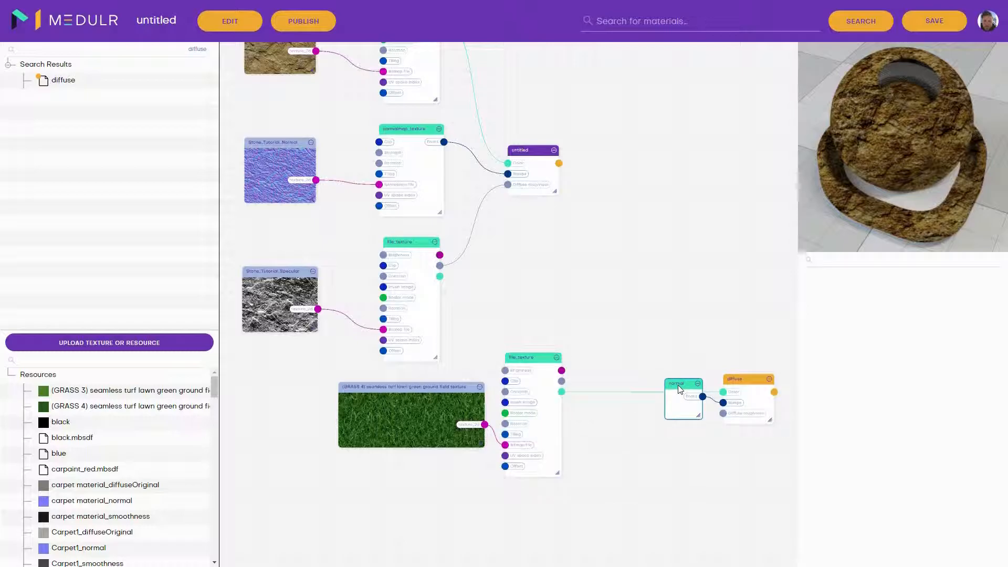
{"action": "key", "text": "Delete"}
{"action": "key", "text": "l"}
{"action": "left_click_drag", "start_coordinate": [725, 397], "coordinate": [589, 349]}
Add a blend node with the stone material as base material and the grass diffuse node as blend material.
{"action": "double_click", "coordinate": [197, 49]}
{"action": "type", "text": "blend"}
{"action": "left_click_drag", "start_coordinate": [61, 80], "coordinate": [652, 306]}
{"action": "left_click_drag", "start_coordinate": [514, 178], "coordinate": [642, 313]}
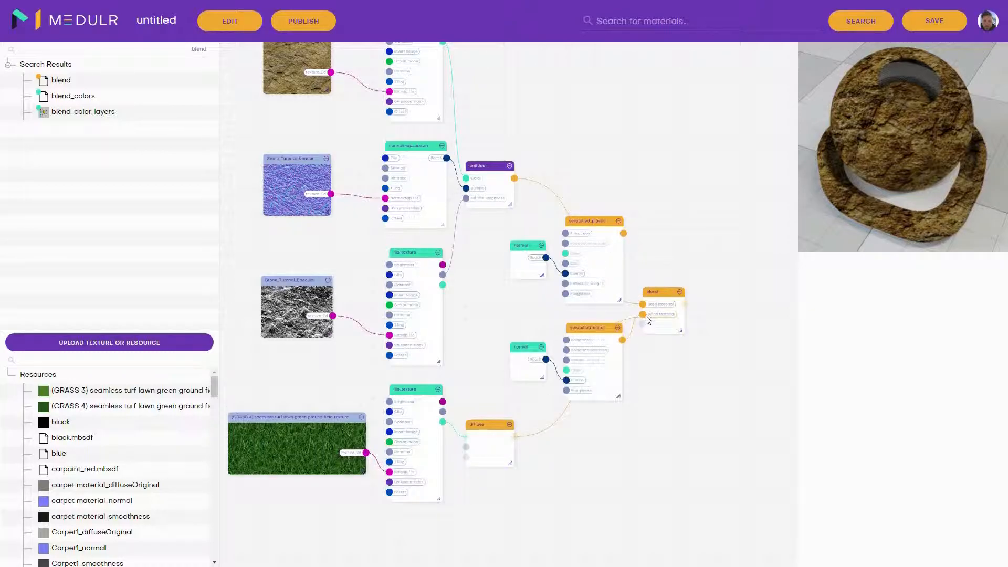
Remove the blend node's disconnected default material and normal nodes, and make the blend node the root.
{"action": "left_click", "coordinate": [589, 329]}
{"action": "left_click", "coordinate": [588, 218]}
{"action": "key", "text": "Delete"}
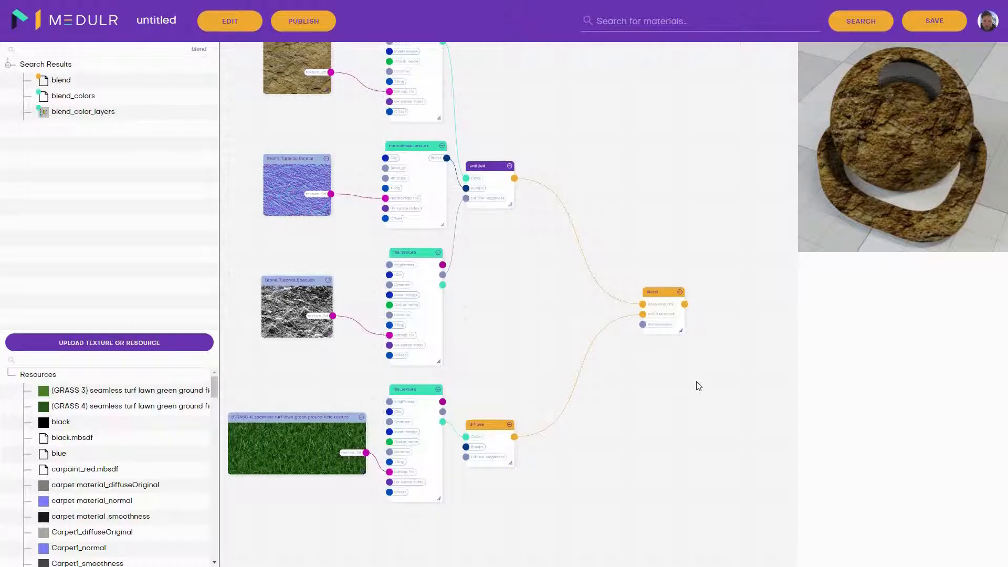
{"action": "left_click", "coordinate": [656, 345]}
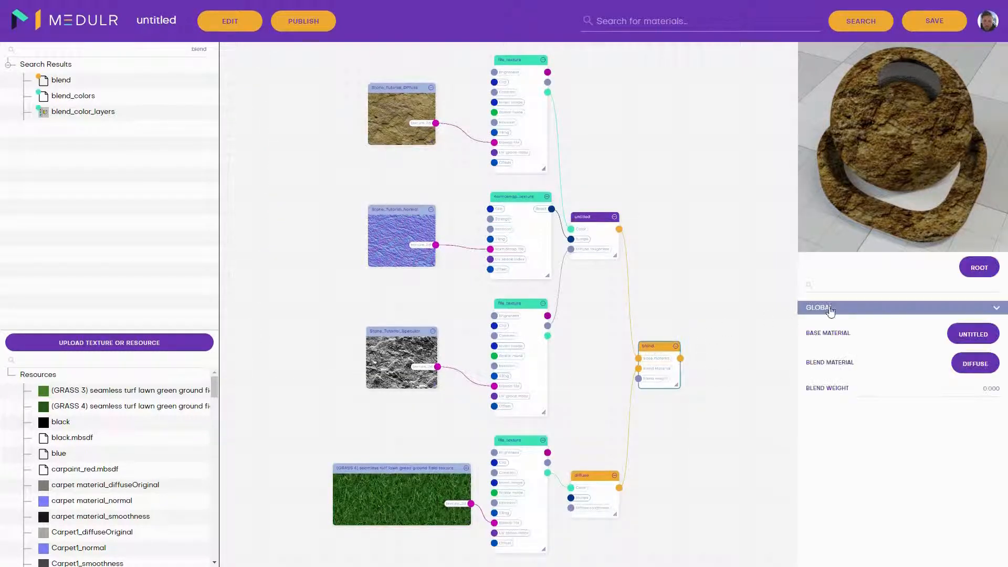
{"action": "left_click", "coordinate": [977, 268]}
Search the resources for "dis" and add the Rock_006_DISP texture to the graph.
{"action": "left_click_drag", "start_coordinate": [657, 488], "coordinate": [571, 381]}
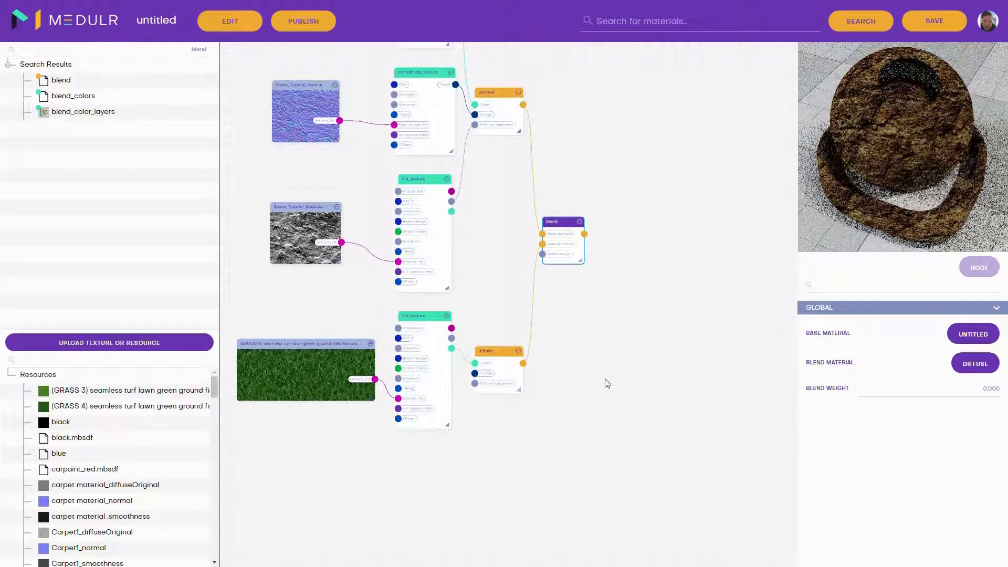
{"action": "left_click", "coordinate": [161, 362]}
{"action": "type", "text": "dis"}
{"action": "key", "text": "Return"}
{"action": "left_click_drag", "start_coordinate": [95, 462], "coordinate": [600, 422]}
Connect Rock_006_DISP through a new file_texture node to the blend weight, removing the node's default texture.
{"action": "left_click", "coordinate": [182, 53]}
{"action": "type", "text": "file"}
{"action": "key", "text": "Return"}
{"action": "left_click_drag", "start_coordinate": [93, 147], "coordinate": [720, 393]}
{"action": "left_click_drag", "start_coordinate": [625, 427], "coordinate": [724, 399]}
{"action": "left_click", "coordinate": [687, 345]}
{"action": "left_click", "coordinate": [701, 344]}
{"action": "left_click_drag", "start_coordinate": [777, 339], "coordinate": [543, 256]}
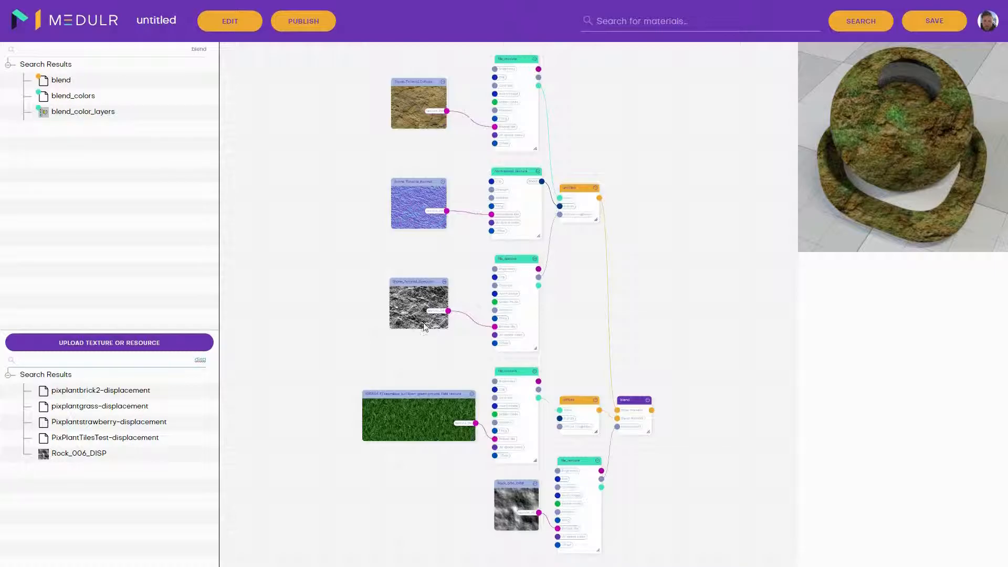
Add the Seamless_Grass1 texture and a second diffuse node to an empty area of the graph.
{"action": "double_click", "coordinate": [203, 361]}
{"action": "type", "text": "seam"}
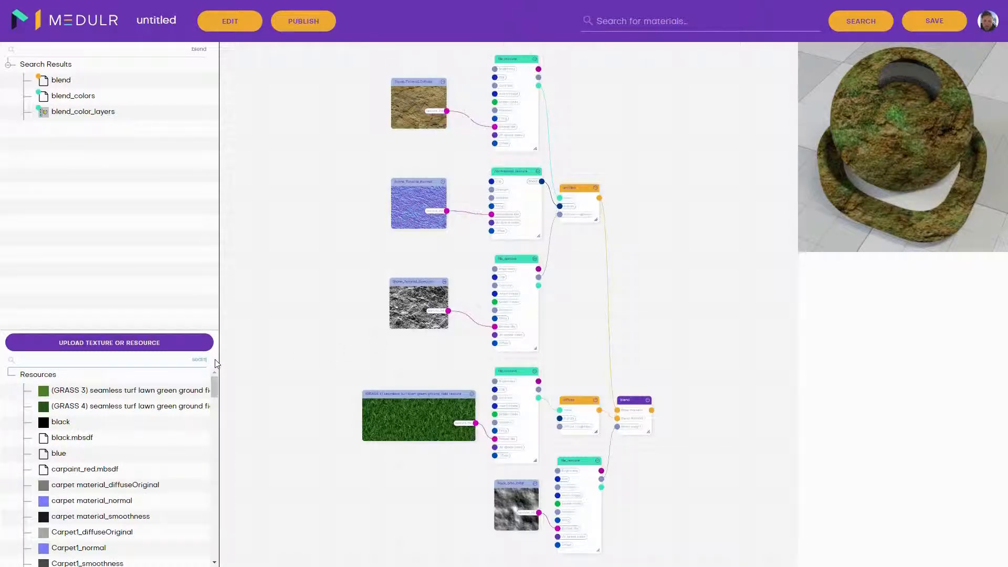
{"action": "left_click_drag", "start_coordinate": [105, 438], "coordinate": [676, 521]}
{"action": "double_click", "coordinate": [202, 50]}
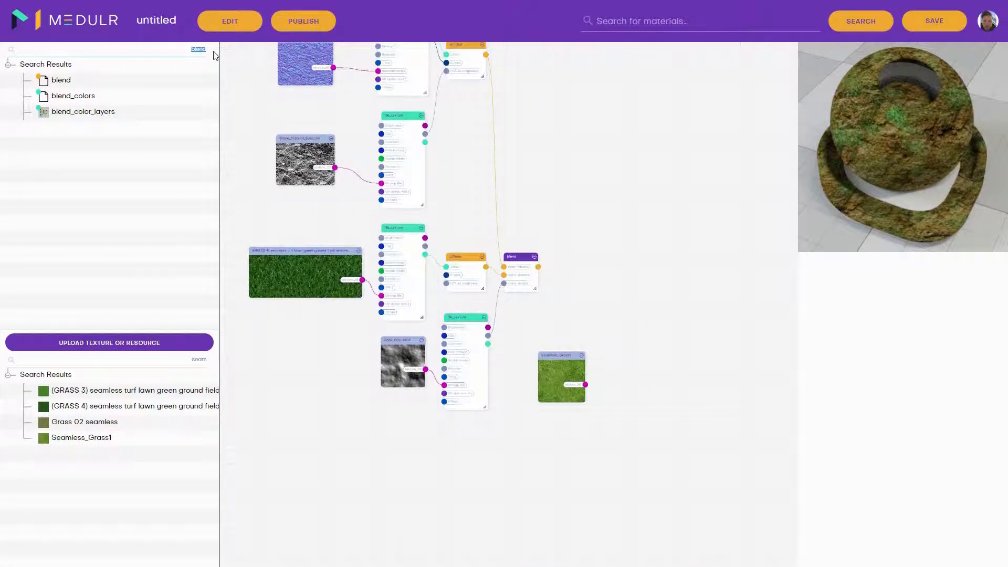
{"action": "type", "text": "diff"}
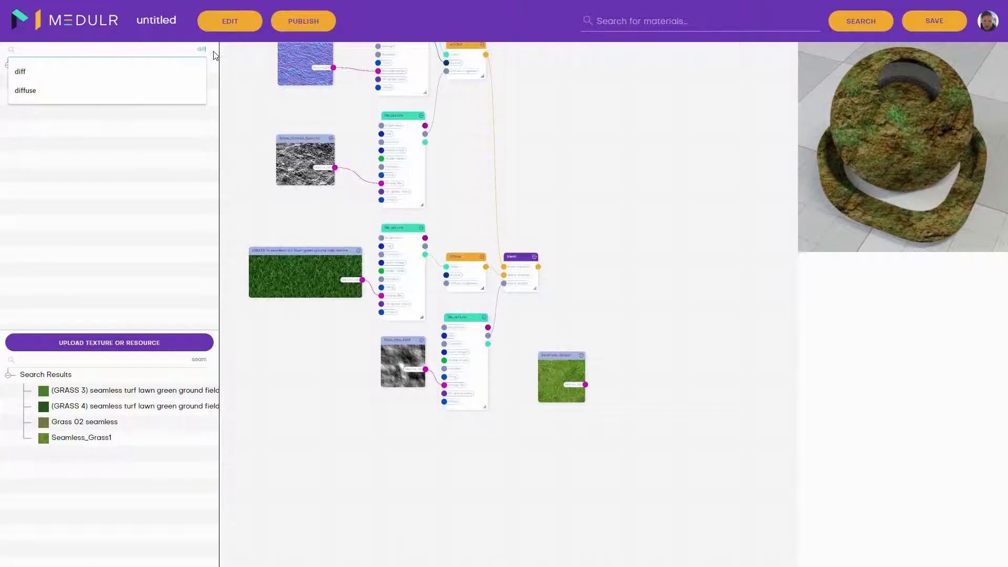
{"action": "left_click", "coordinate": [84, 78]}
{"action": "left_click_drag", "start_coordinate": [67, 81], "coordinate": [747, 385]}
Add a file_texture node, connect Seamless_Grass1 to its bitmap file, and remove its default texture.
{"action": "double_click", "coordinate": [202, 50]}
{"action": "type", "text": "file"}
{"action": "left_click_drag", "start_coordinate": [70, 143], "coordinate": [632, 422]}
{"action": "left_click_drag", "start_coordinate": [638, 311], "coordinate": [608, 267]}
{"action": "left_click_drag", "start_coordinate": [557, 338], "coordinate": [586, 407]}
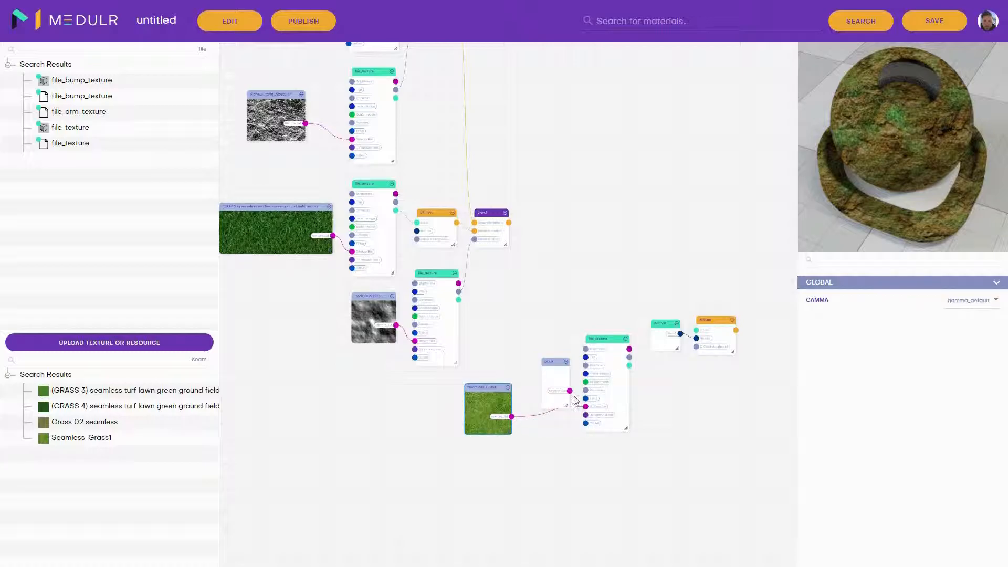
{"action": "key", "text": "Delete"}
Connect the Seamless_Grass1 file_texture to the new diffuse node's color, remove the default normal node, and rearrange the graph.
{"action": "left_click_drag", "start_coordinate": [629, 365], "coordinate": [665, 336]}
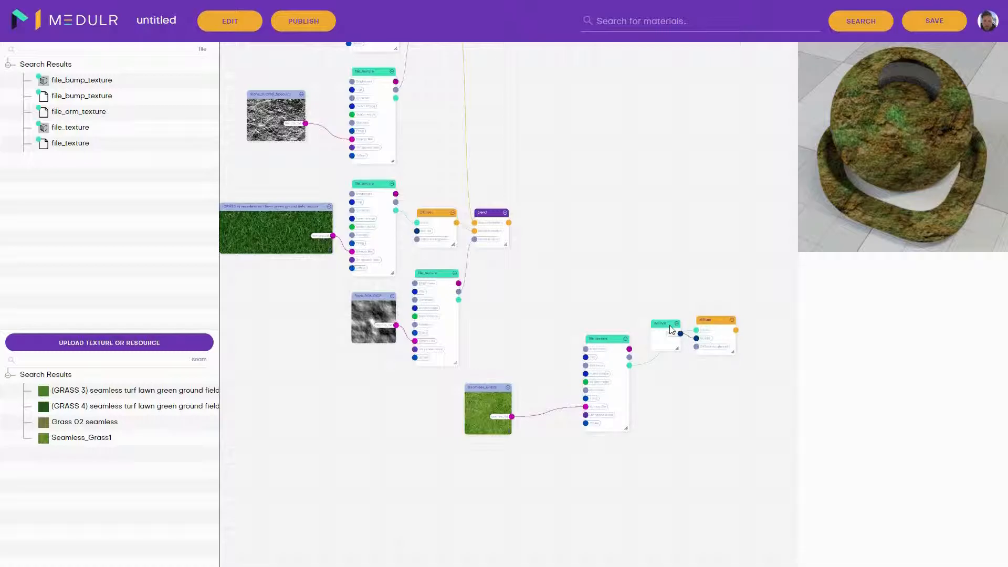
{"action": "key", "text": "l"}
{"action": "left_click_drag", "start_coordinate": [703, 433], "coordinate": [654, 384]}
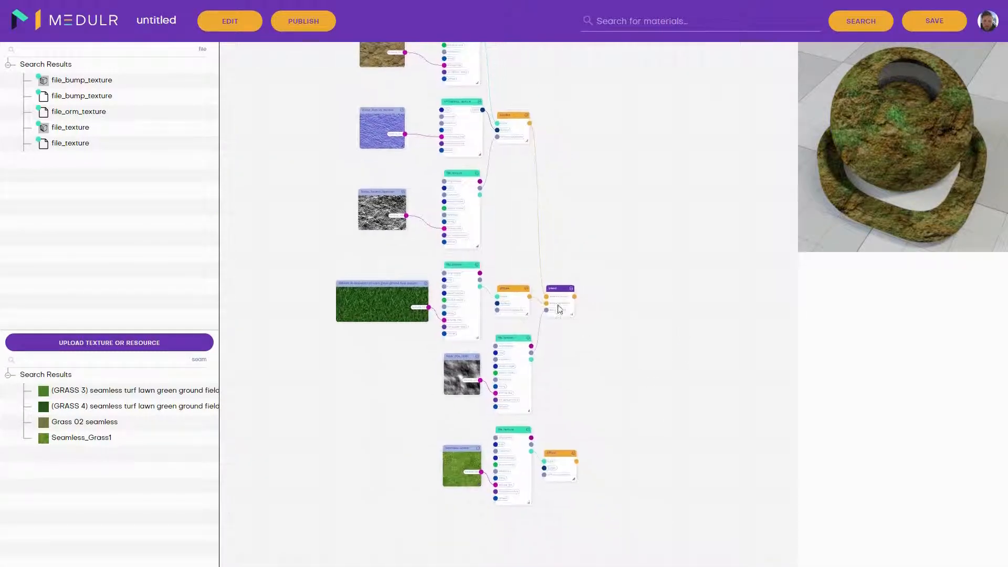
Add a second blend node with the first blend as base material and the Seamless_Grass1 diffuse node as blend material.
{"action": "left_click_drag", "start_coordinate": [181, 55], "coordinate": [222, 58]}
{"action": "type", "text": "blend"}
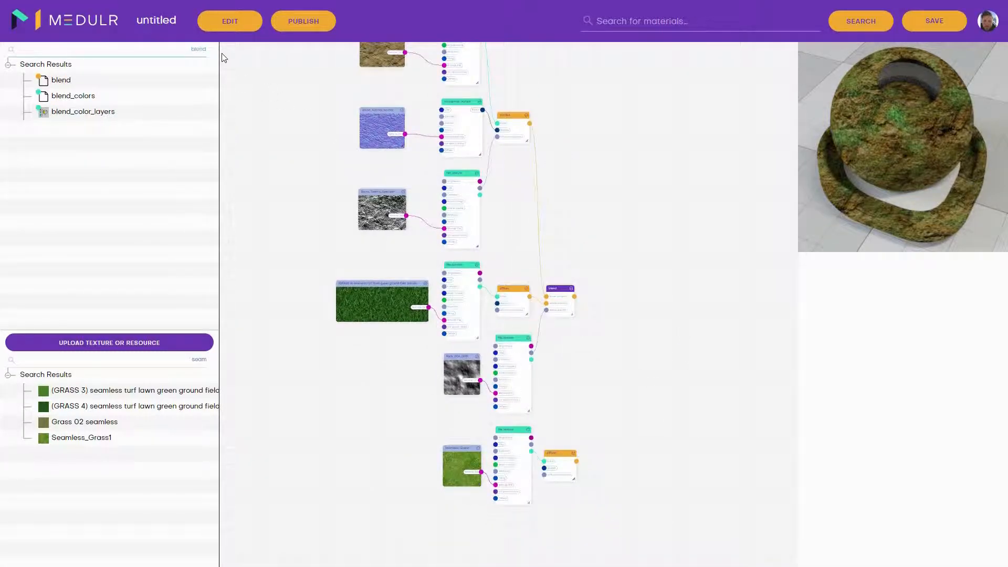
{"action": "left_click_drag", "start_coordinate": [84, 82], "coordinate": [667, 383]}
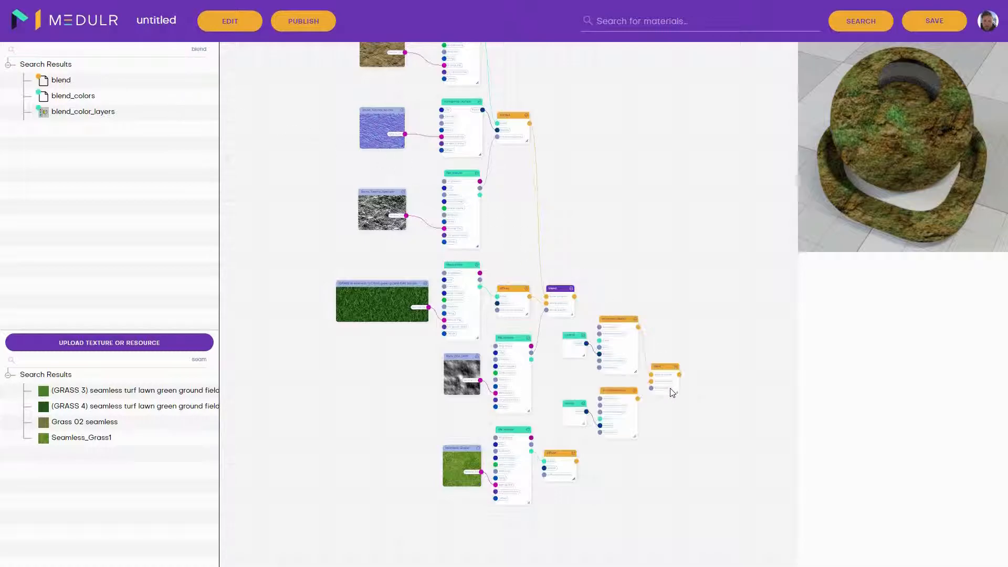
{"action": "scroll", "coordinate": [670, 389], "scroll_direction": "up", "scroll_amount": 5}
{"action": "left_click_drag", "start_coordinate": [517, 240], "coordinate": [641, 366]}
{"action": "left_click_drag", "start_coordinate": [519, 505], "coordinate": [644, 379]}
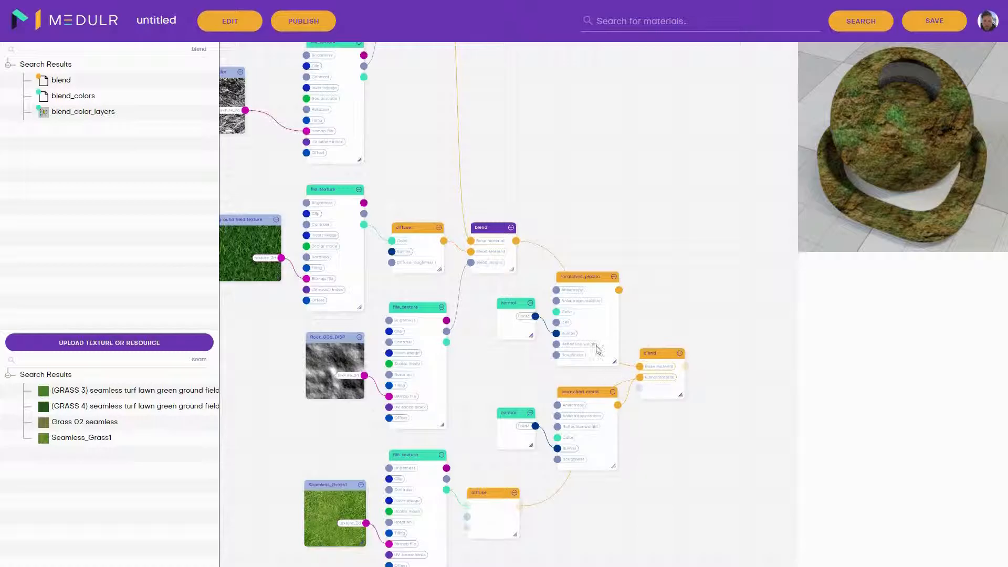
Delete the second blend node's two default materials and their normal nodes.
{"action": "left_click", "coordinate": [571, 277]}
{"action": "left_click", "coordinate": [520, 302], "text": "ctrl"}
{"action": "left_click", "coordinate": [512, 423], "text": "ctrl"}
{"action": "left_click", "coordinate": [574, 397], "text": "ctrl"}
{"action": "key", "text": "Delete"}
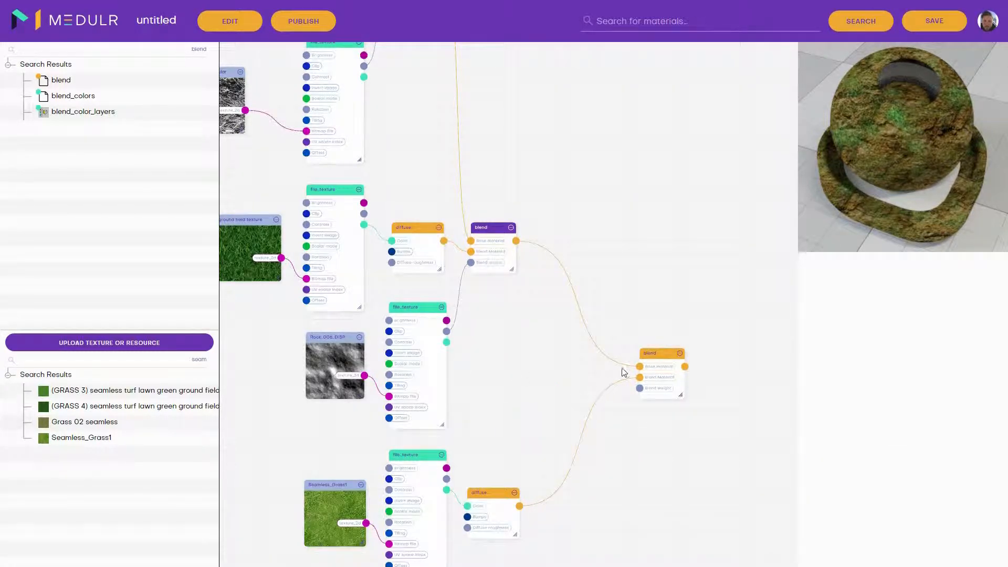
Set the second blend node's blend weight to 0.1 and make that node the root.
{"action": "left_click", "coordinate": [660, 358]}
{"action": "left_click", "coordinate": [1000, 391]}
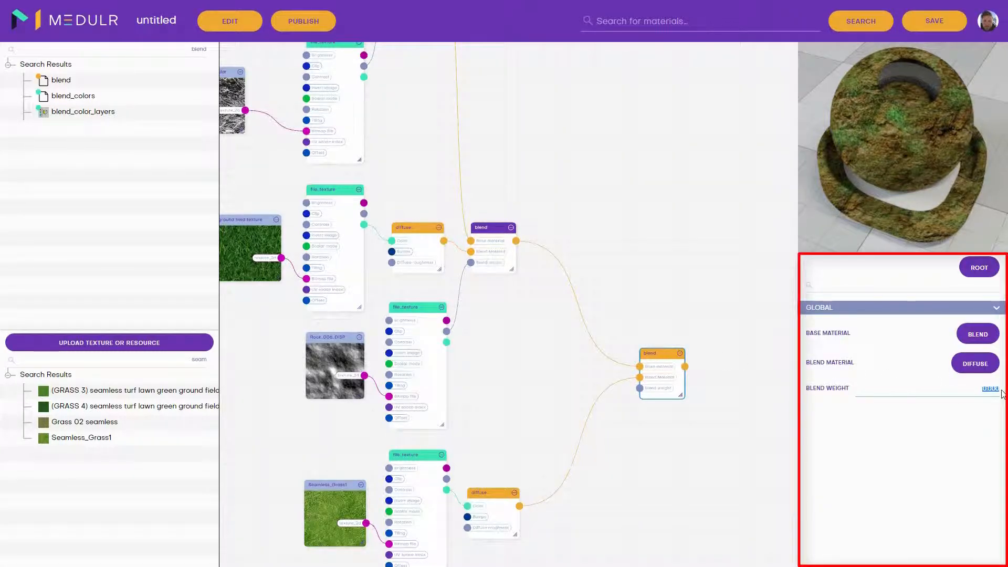
{"action": "type", "text": "0.1"}
{"action": "left_click", "coordinate": [1001, 392]}
{"action": "left_click", "coordinate": [979, 267]}
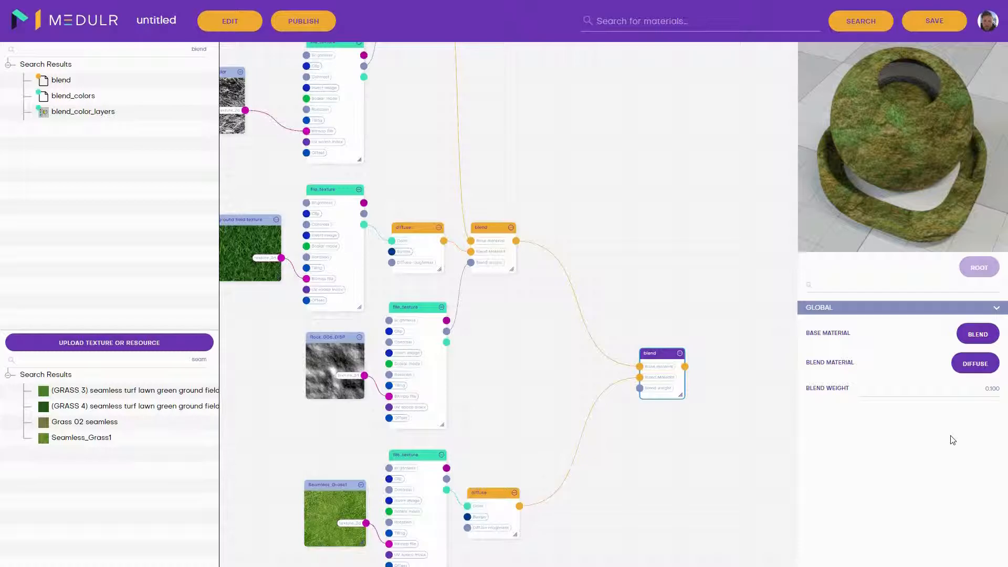
Add the (GRASS 3) seamless turf texture and a file_texture node beside it.
{"action": "left_click_drag", "start_coordinate": [740, 337], "coordinate": [603, 209]}
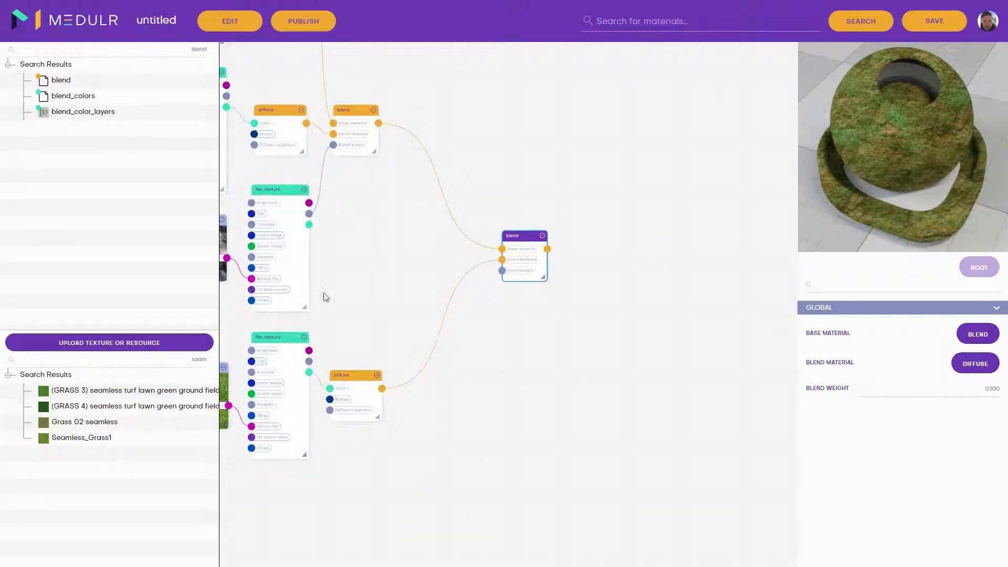
{"action": "left_click_drag", "start_coordinate": [128, 390], "coordinate": [544, 439]}
{"action": "left_click_drag", "start_coordinate": [189, 51], "coordinate": [230, 48]}
{"action": "type", "text": "f"}
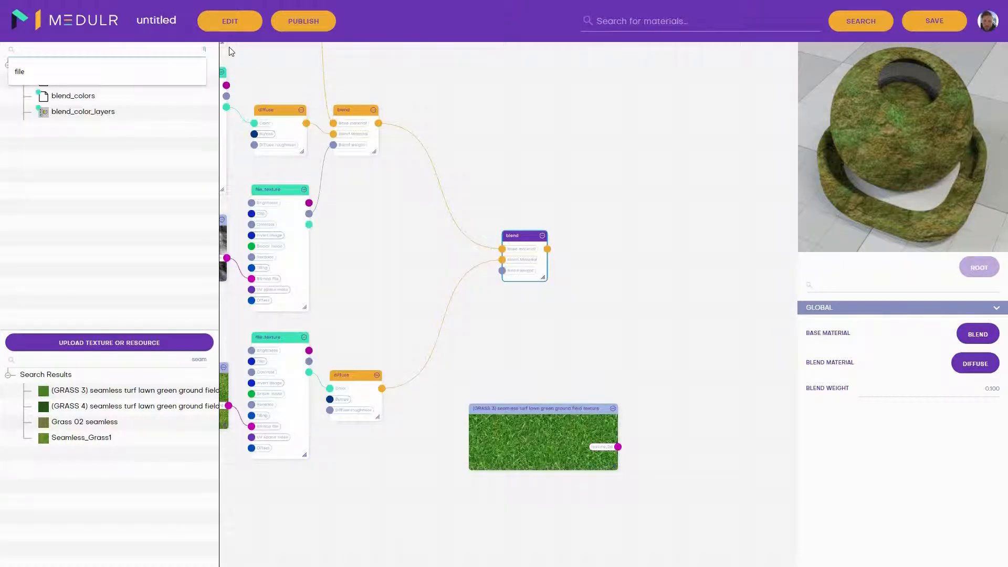
{"action": "key", "text": "Return"}
{"action": "left_click_drag", "start_coordinate": [74, 146], "coordinate": [706, 436]}
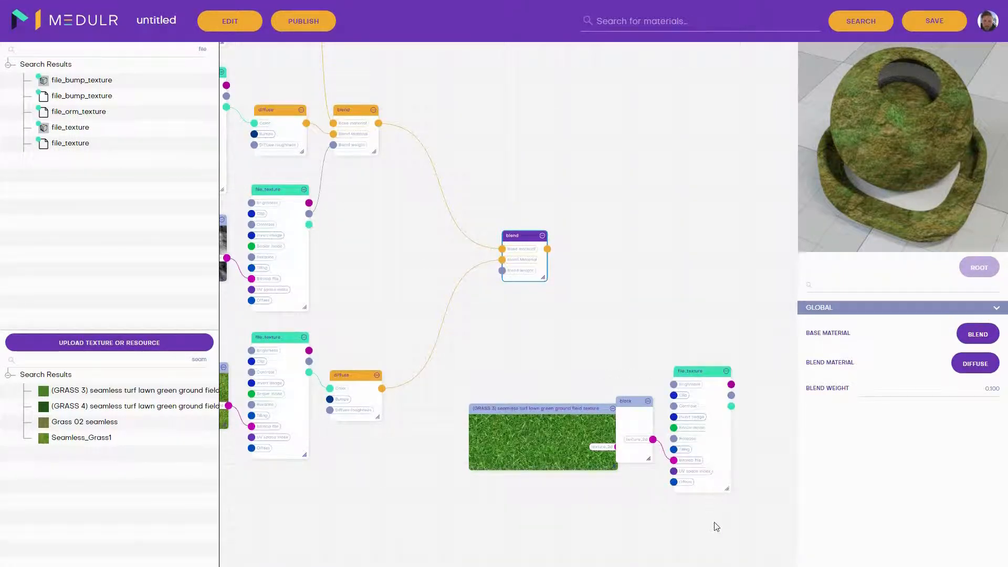
Connect the GRASS 3 texture to the new file_texture's bitmap file and remove the default texture node.
{"action": "left_click_drag", "start_coordinate": [711, 510], "coordinate": [664, 458]}
{"action": "left_click_drag", "start_coordinate": [498, 355], "coordinate": [480, 354]}
{"action": "left_click_drag", "start_coordinate": [552, 394], "coordinate": [628, 408]}
{"action": "left_click", "coordinate": [584, 351]}
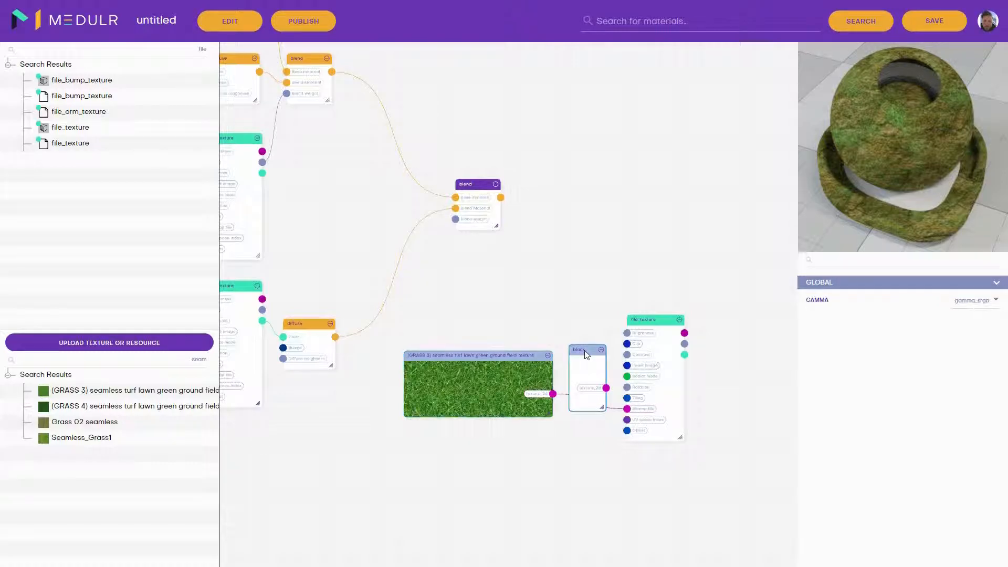
{"action": "key", "text": "Delete"}
Add a third diffuse node, connect the GRASS 3 file_texture to its color, remove its default normal node, and rearrange the graph.
{"action": "type", "text": "diffuse"}
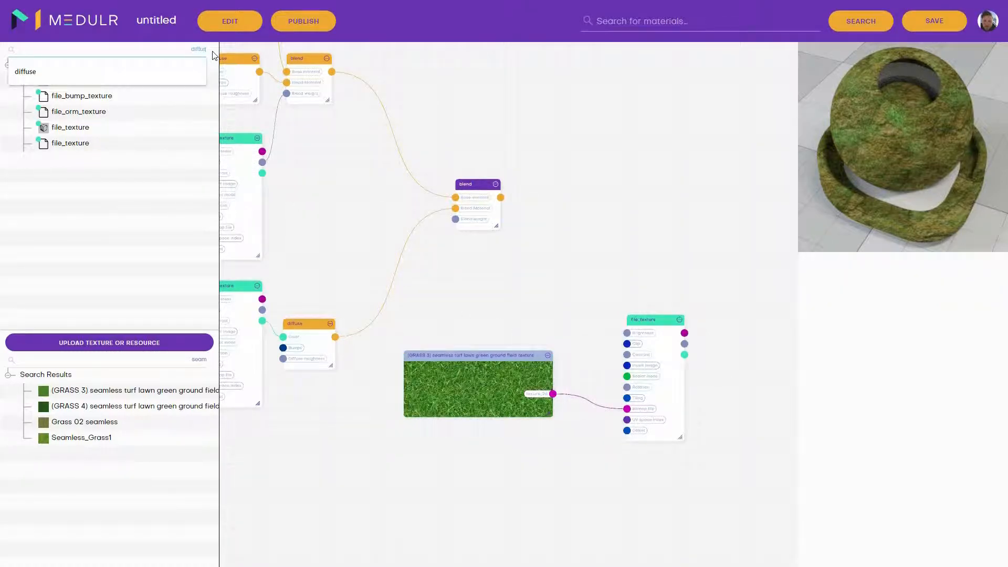
{"action": "left_click_drag", "start_coordinate": [73, 82], "coordinate": [731, 262]}
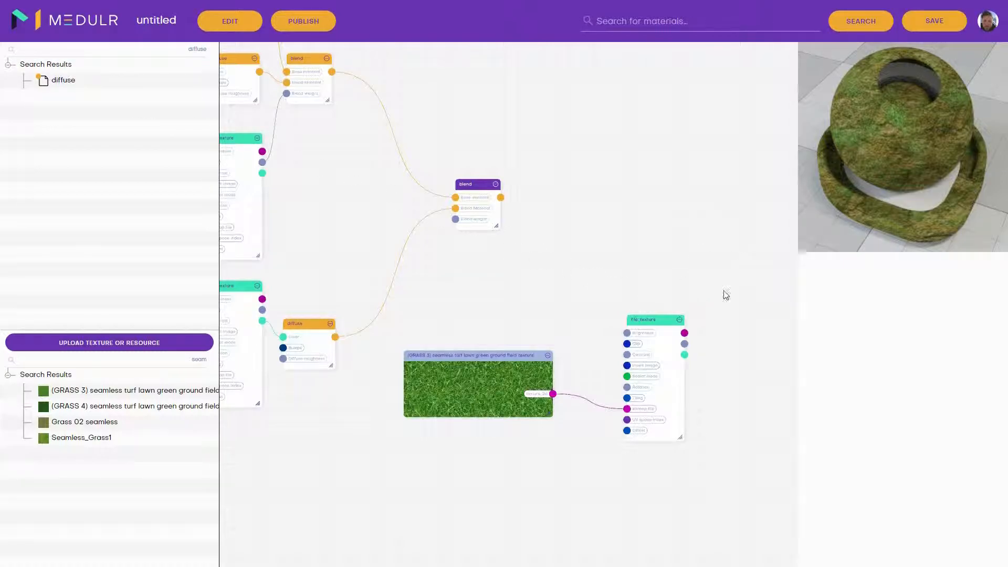
{"action": "left_click_drag", "start_coordinate": [666, 320], "coordinate": [621, 321]}
{"action": "left_click_drag", "start_coordinate": [639, 354], "coordinate": [704, 235]}
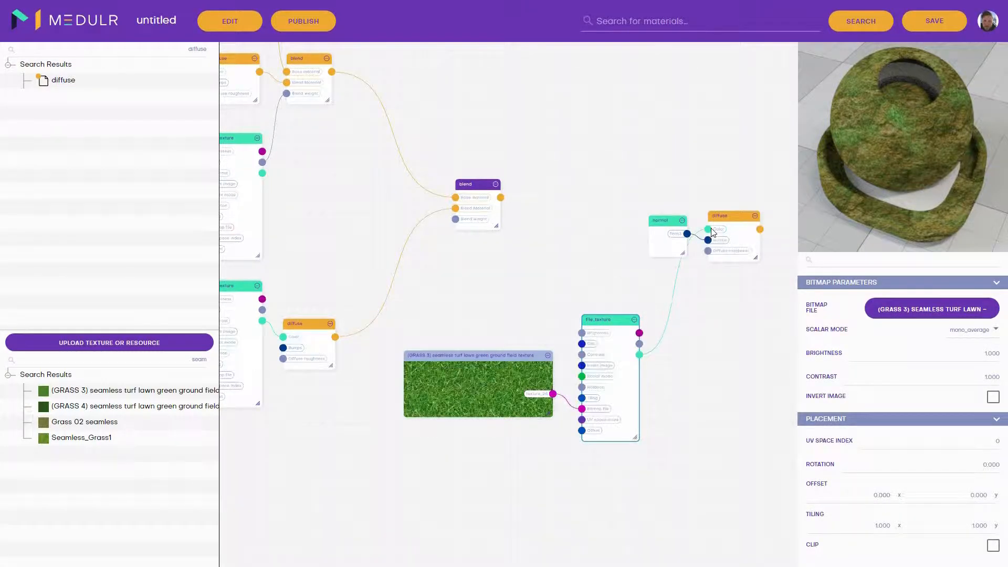
{"action": "left_click", "coordinate": [667, 229]}
{"action": "key", "text": "Delete"}
{"action": "key", "text": "a"}
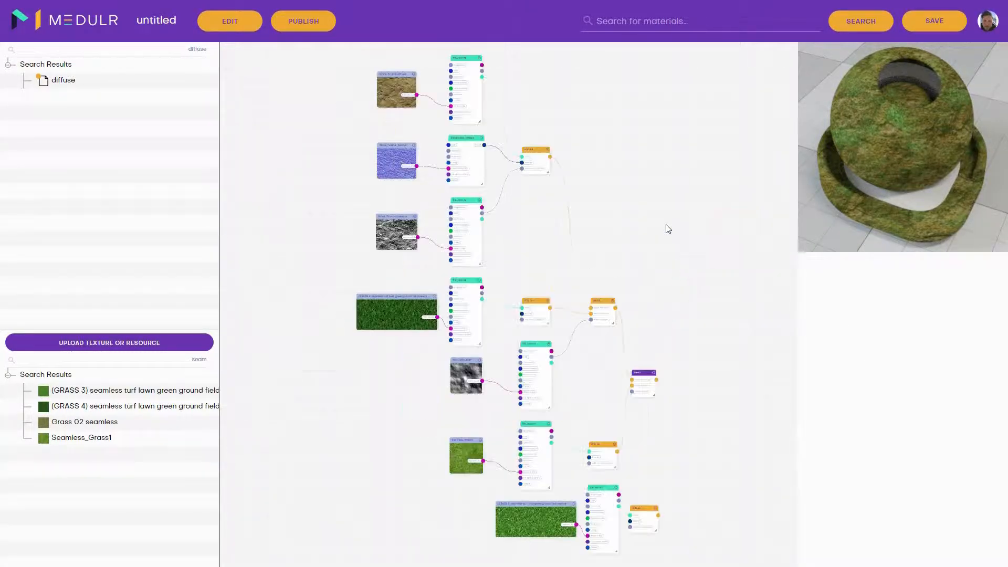
Add a third blend node with the second blend as base material and the GRASS 3 diffuse node as blend material.
{"action": "left_click_drag", "start_coordinate": [704, 440], "coordinate": [612, 349]}
{"action": "scroll", "coordinate": [612, 349], "scroll_direction": "up", "scroll_amount": 4}
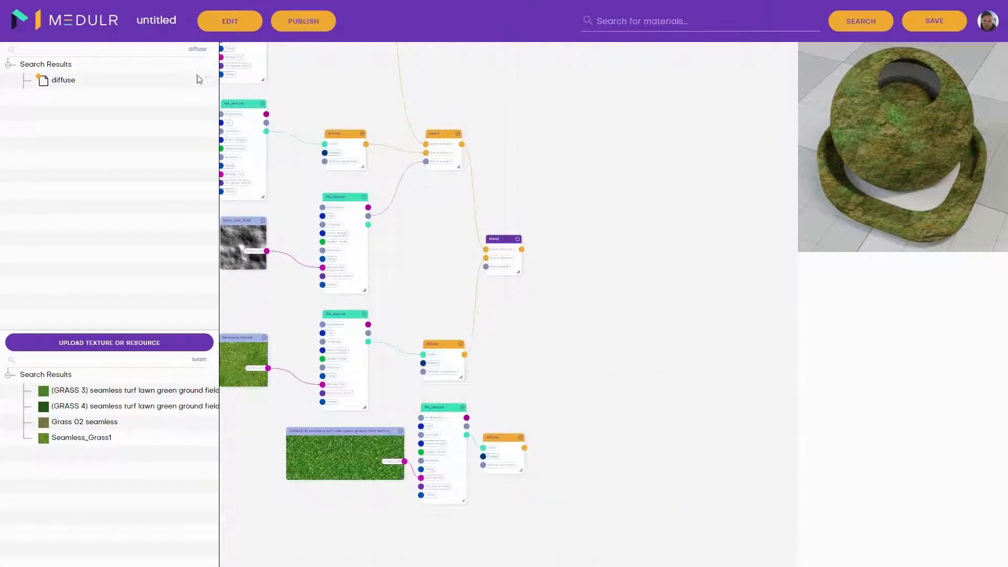
{"action": "left_click_drag", "start_coordinate": [184, 49], "coordinate": [224, 50]}
{"action": "type", "text": "blend"}
{"action": "left_click_drag", "start_coordinate": [94, 79], "coordinate": [649, 364]}
{"action": "key", "text": "ctrl+v"}
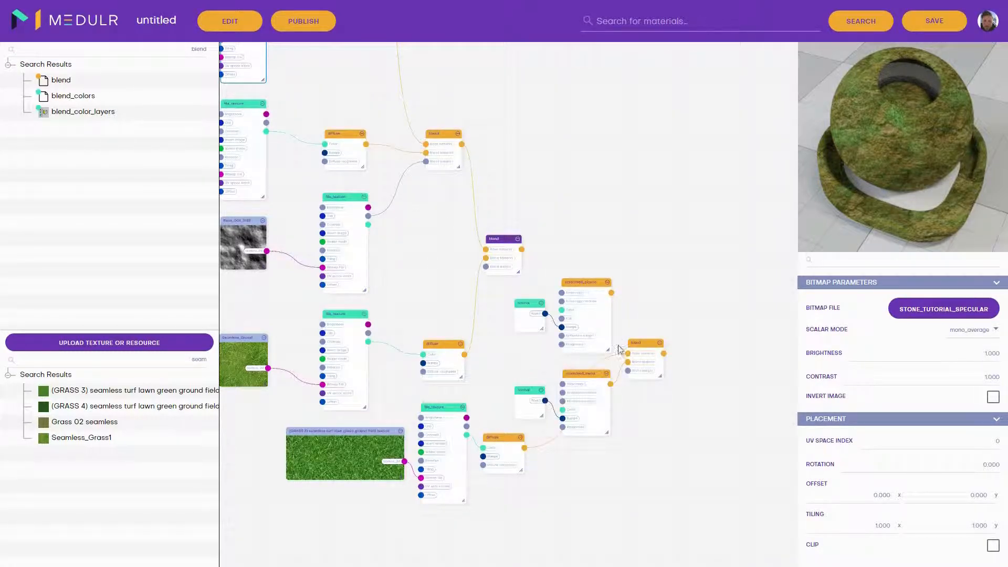
Delete the third blend's default plastic, metal and normal nodes, and make the third blend the root material.
{"action": "left_click", "coordinate": [584, 374]}
{"action": "left_click", "coordinate": [532, 390], "text": "ctrl"}
{"action": "left_click", "coordinate": [530, 304], "text": "ctrl"}
{"action": "left_click", "coordinate": [581, 282], "text": "ctrl"}
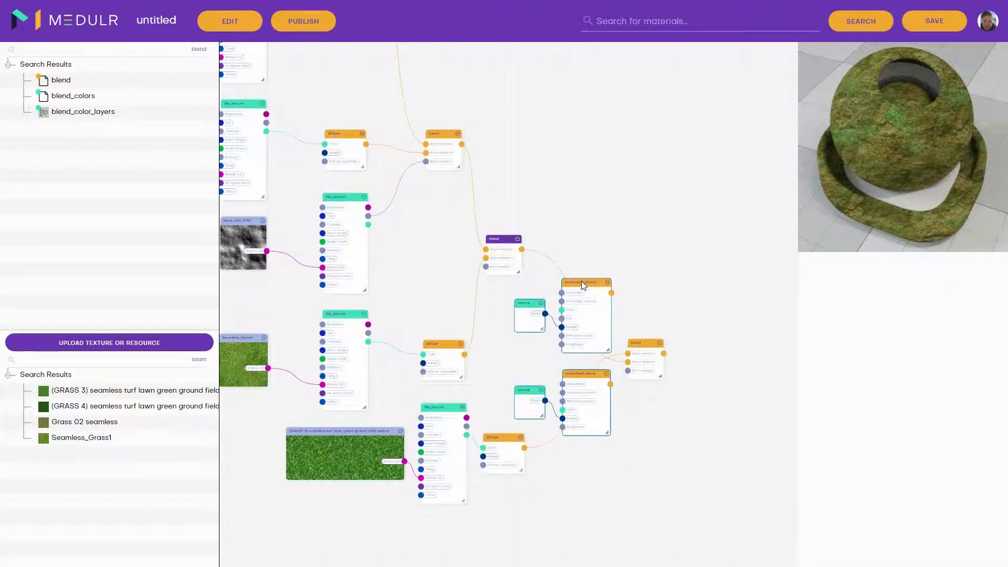
{"action": "key", "text": "Delete"}
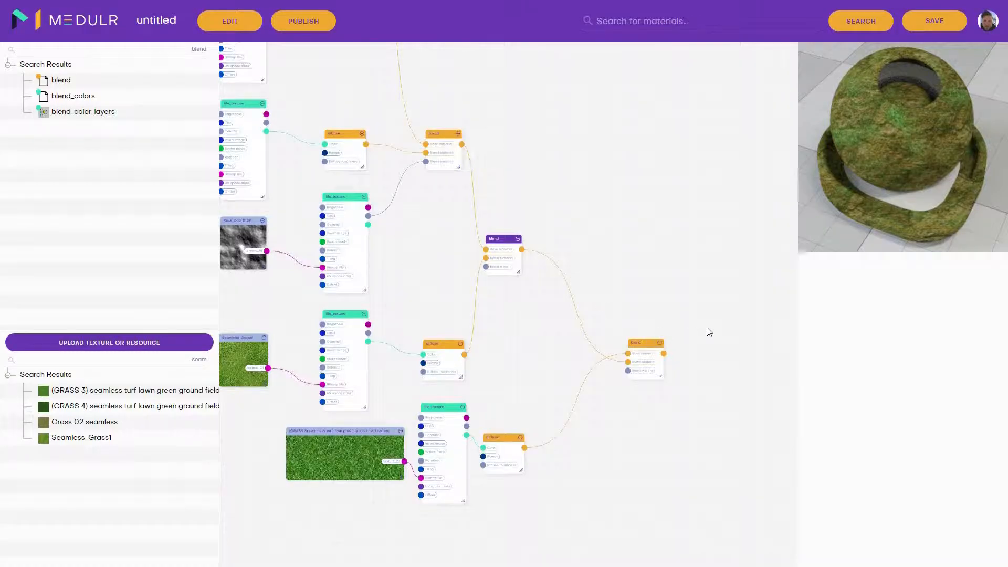
{"action": "left_click", "coordinate": [645, 344]}
{"action": "left_click", "coordinate": [980, 273]}
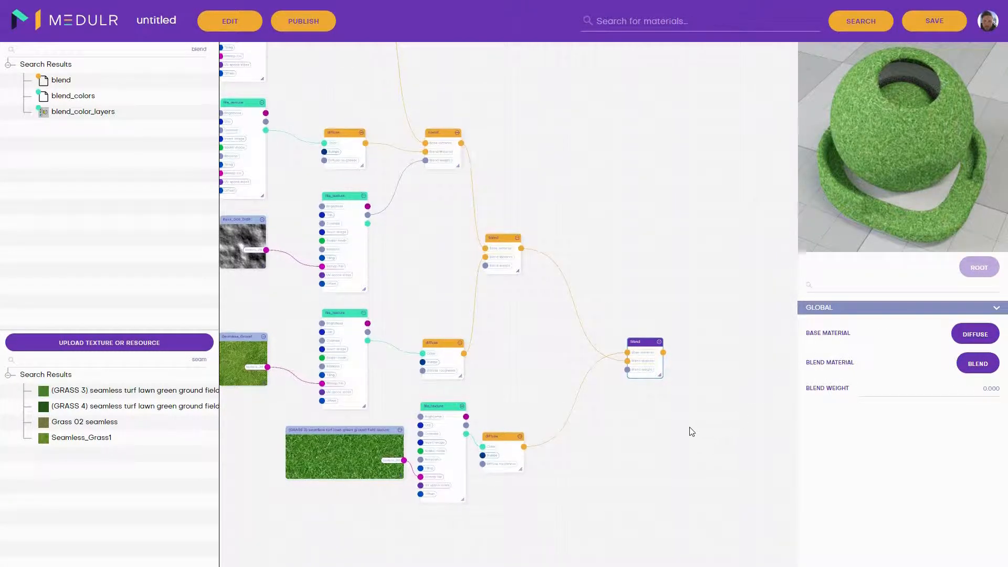
Add the Metal_Tutorial_Roughness texture and a file_texture node beside it.
{"action": "left_click_drag", "start_coordinate": [714, 449], "coordinate": [671, 406]}
{"action": "double_click", "coordinate": [175, 363]}
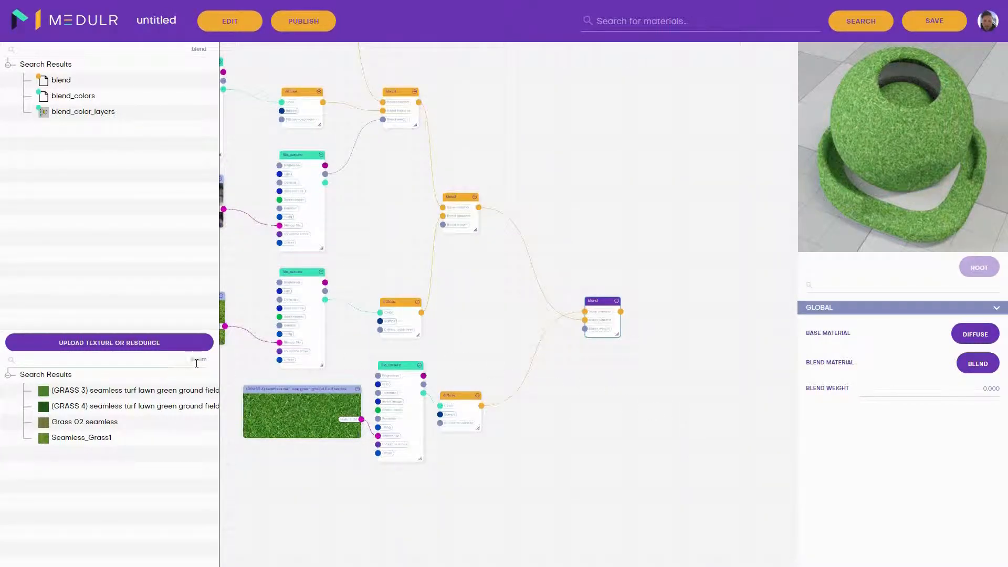
{"action": "type", "text": "metal"}
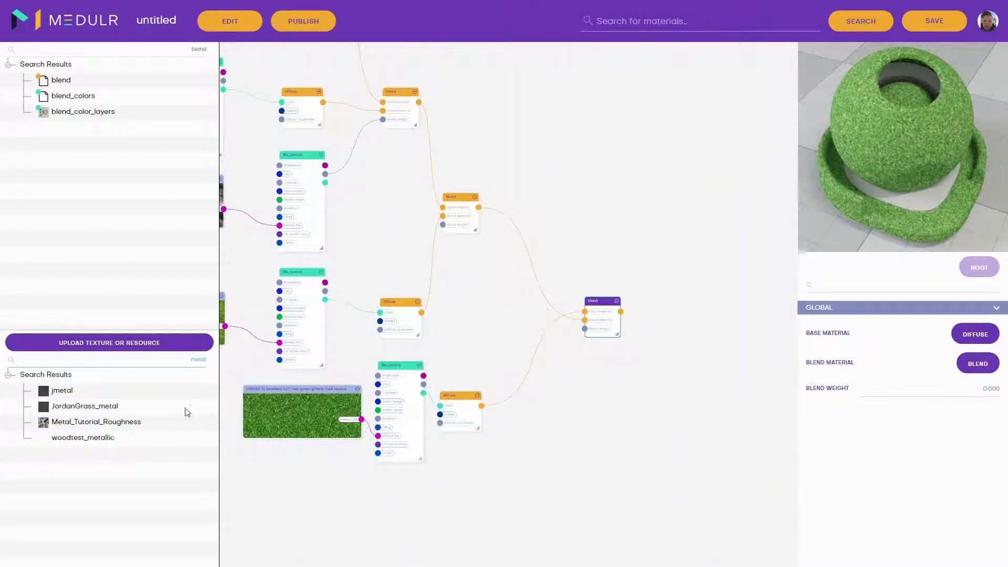
{"action": "left_click_drag", "start_coordinate": [128, 423], "coordinate": [590, 411]}
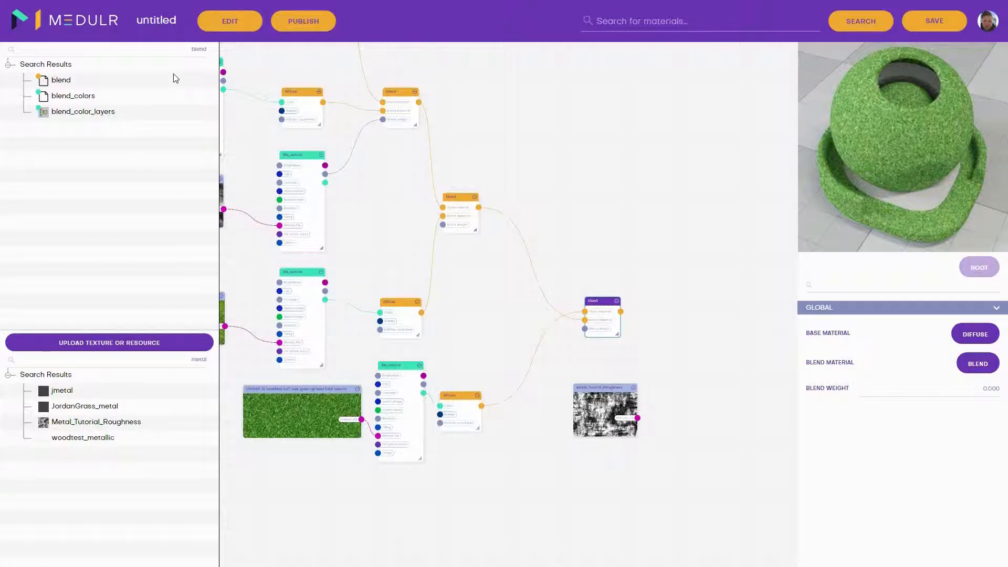
{"action": "double_click", "coordinate": [205, 49]}
{"action": "type", "text": "file"}
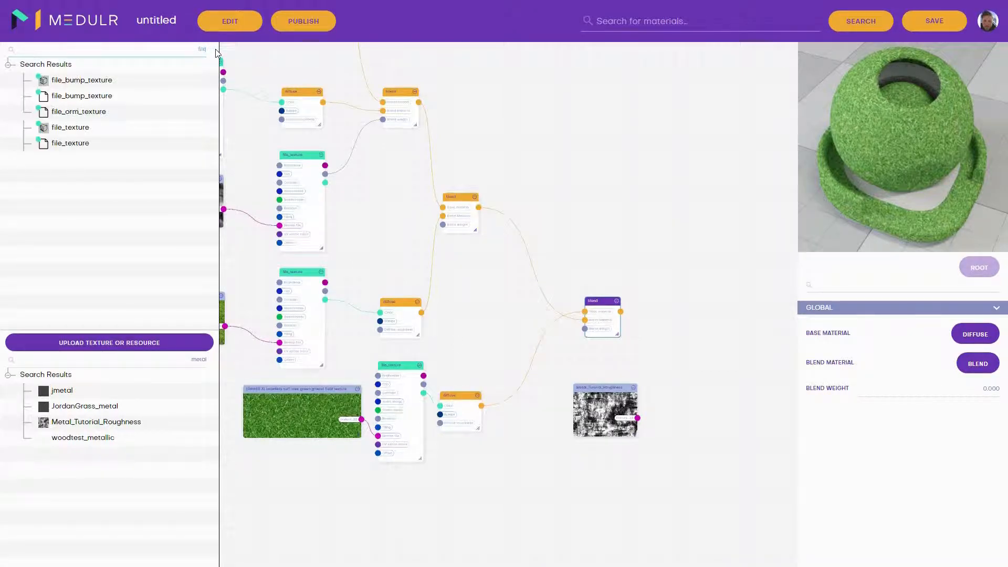
{"action": "left_click_drag", "start_coordinate": [79, 143], "coordinate": [740, 396]}
Connect Metal_Tutorial_Roughness to the new file_texture's bitmap file, remove the default texture node, and drive the third blend's weight with that file_texture.
{"action": "left_click_drag", "start_coordinate": [637, 419], "coordinate": [717, 421]}
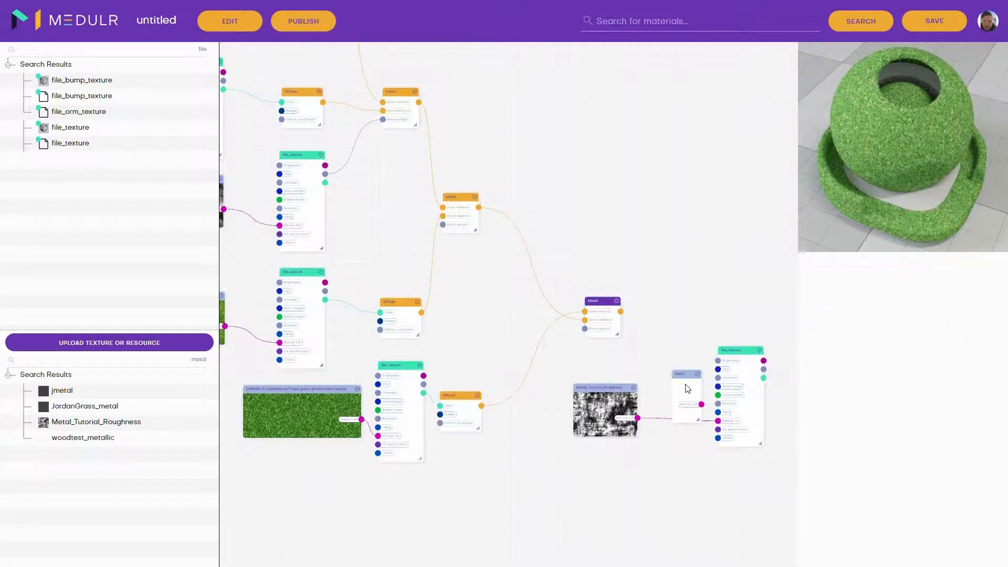
{"action": "left_click_drag", "start_coordinate": [764, 370], "coordinate": [585, 329]}
{"action": "key", "text": "l"}
{"action": "left_click_drag", "start_coordinate": [717, 411], "coordinate": [644, 381]}
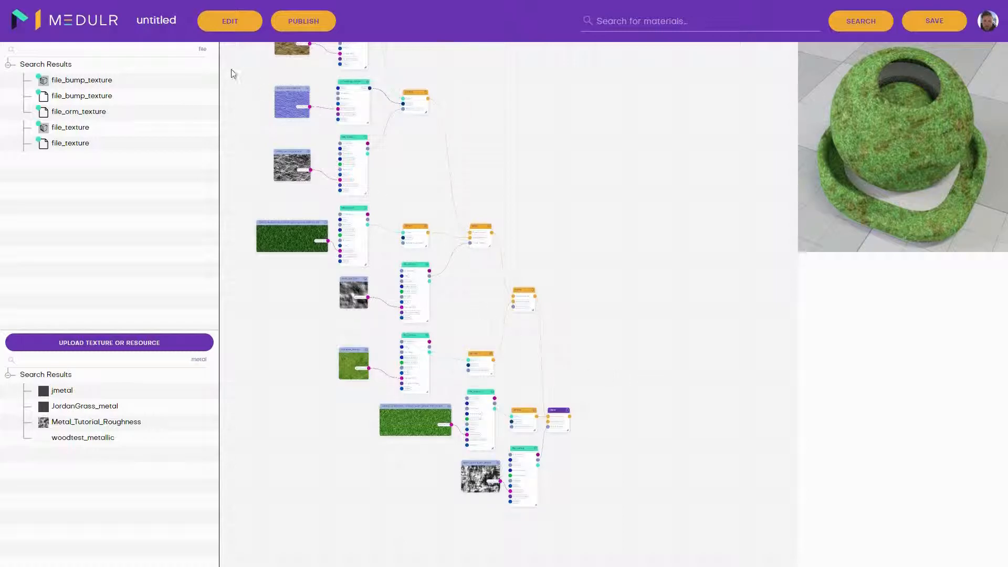
Add a fourth blend node with the untitled stone material as base material and the third blend as blend material.
{"action": "key", "text": "BackSpace"}
{"action": "key", "text": "BackSpace"}
{"action": "key", "text": "BackSpace"}
{"action": "key", "text": "BackSpace"}
{"action": "type", "text": "blend"}
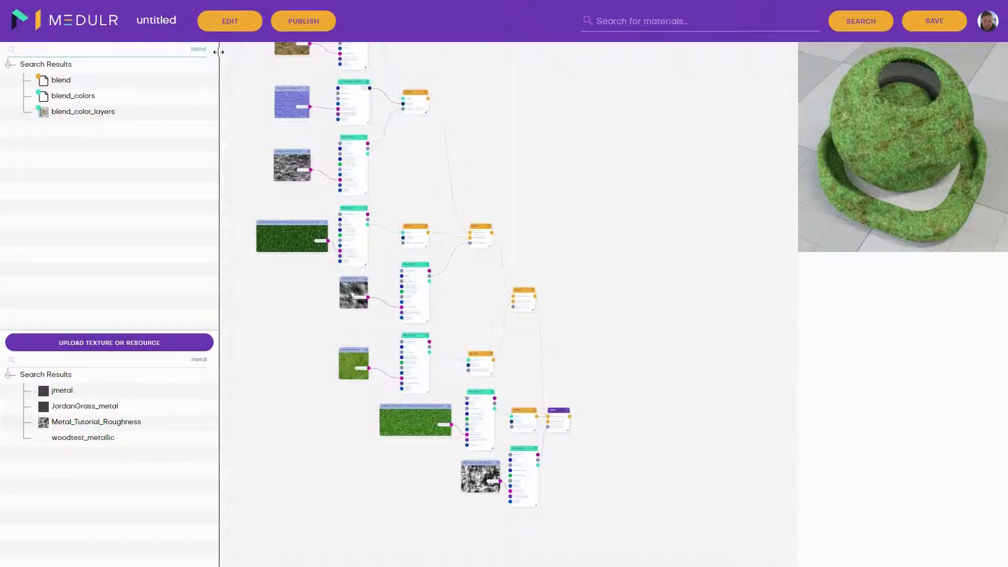
{"action": "left_click_drag", "start_coordinate": [113, 84], "coordinate": [687, 355]}
{"action": "left_click_drag", "start_coordinate": [682, 305], "coordinate": [670, 307]}
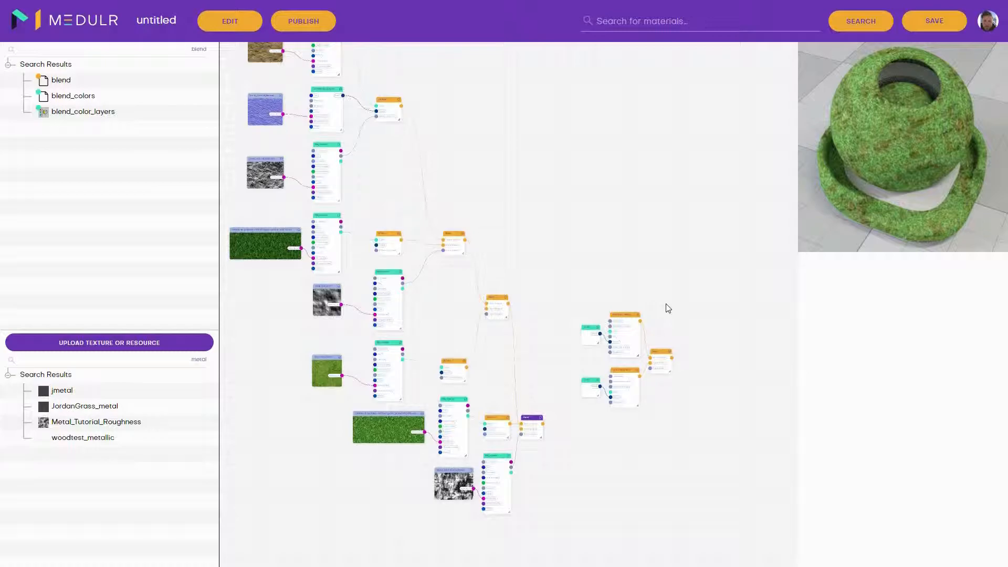
{"action": "left_click_drag", "start_coordinate": [399, 107], "coordinate": [653, 361]}
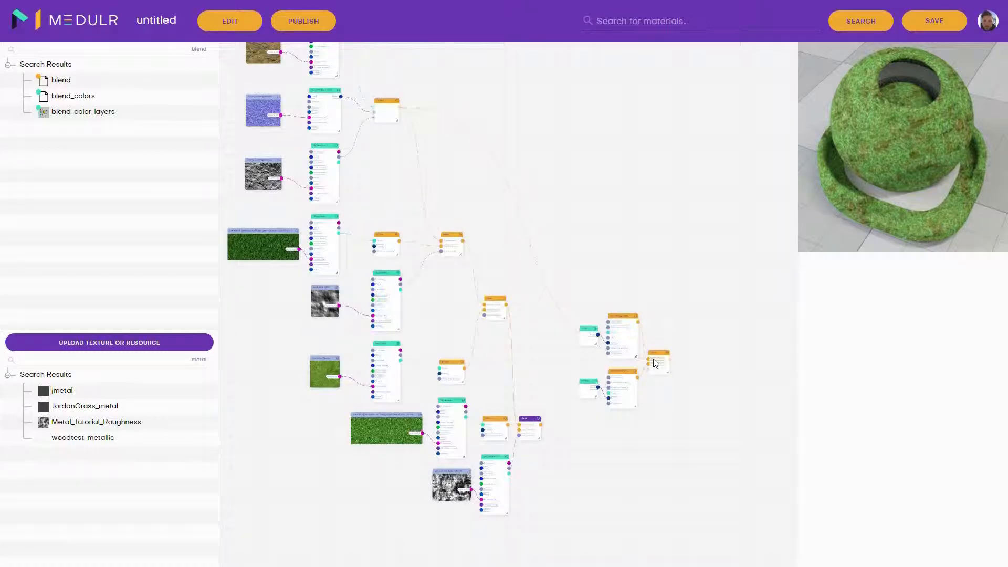
{"action": "left_click_drag", "start_coordinate": [541, 425], "coordinate": [651, 363]}
Delete the fourth blend's default plastic, metal and normal nodes and rearrange the graph.
{"action": "left_click", "coordinate": [621, 374]}
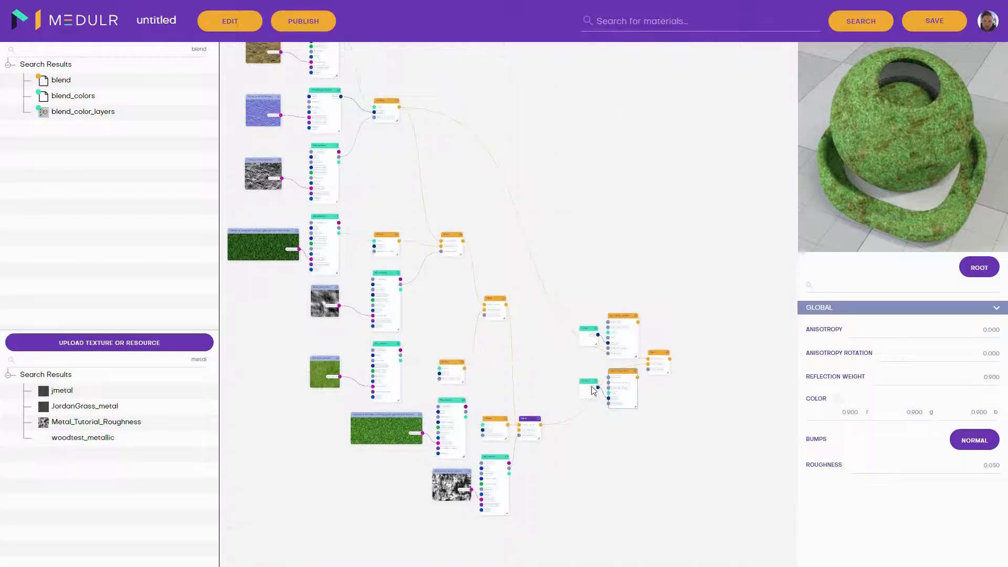
{"action": "left_click", "coordinate": [594, 337], "text": "ctrl"}
{"action": "left_click", "coordinate": [586, 386], "text": "ctrl"}
{"action": "key", "text": "Delete"}
{"action": "scroll", "coordinate": [586, 386], "scroll_direction": "up", "scroll_amount": 1}
{"action": "scroll", "coordinate": [588, 390], "scroll_direction": "up", "scroll_amount": 3}
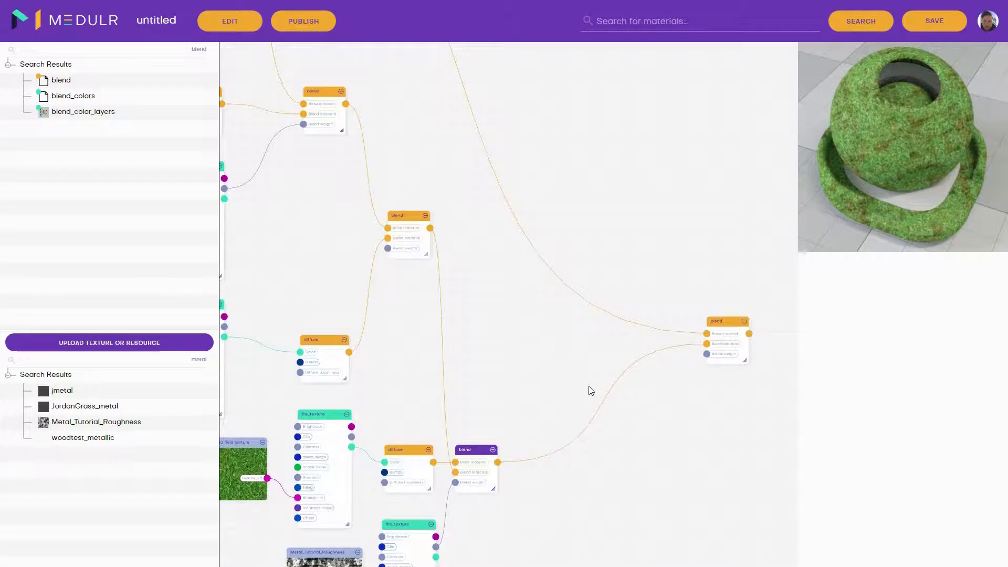
{"action": "scroll", "coordinate": [588, 390], "scroll_direction": "down", "scroll_amount": 4}
{"action": "left_click_drag", "start_coordinate": [672, 387], "coordinate": [604, 386]}
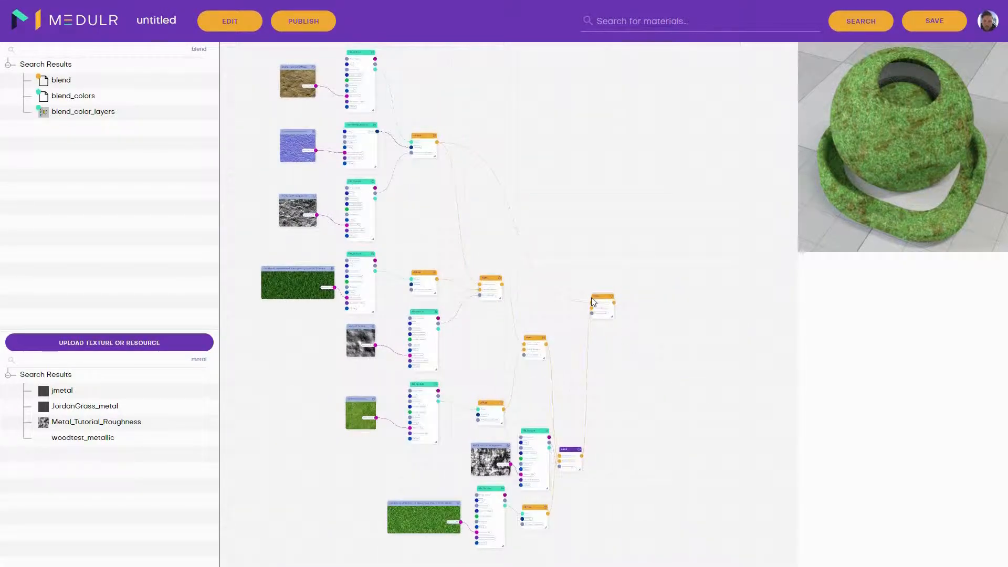
Set the fourth blend's weight to 0.6 and make it the root material.
{"action": "left_click", "coordinate": [595, 296]}
{"action": "left_click", "coordinate": [1001, 392]}
{"action": "type", "text": "0.6"}
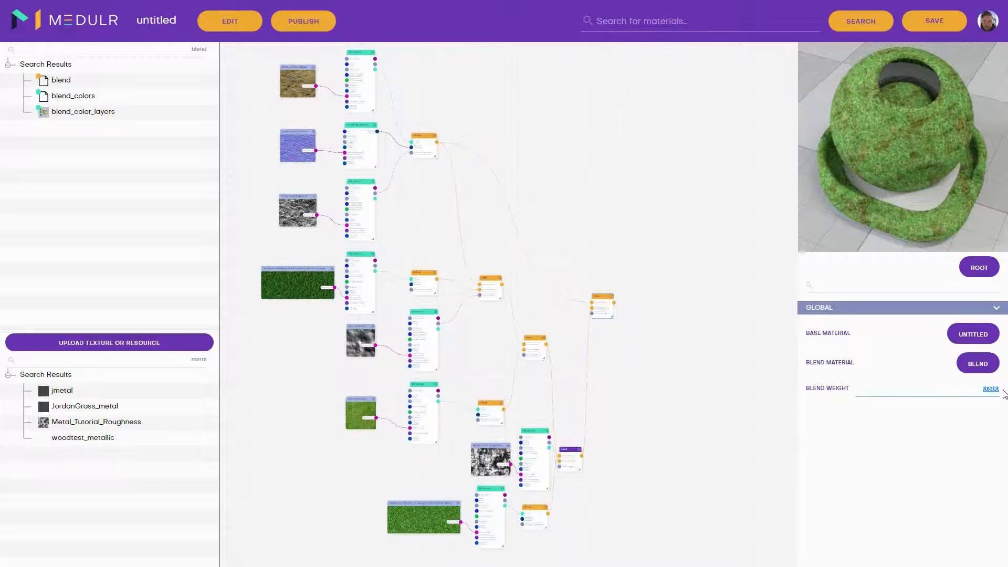
{"action": "left_click", "coordinate": [988, 275]}
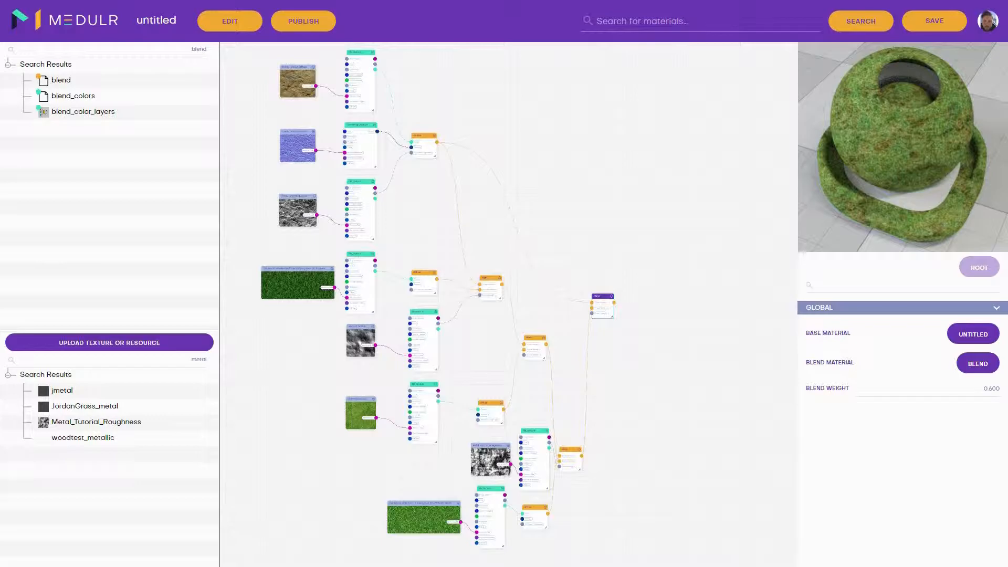
Add a fifth blend node with the fourth blend as base material and the dark green grass diffuse node as blend material.
{"action": "left_click_drag", "start_coordinate": [63, 80], "coordinate": [687, 373]}
{"action": "scroll", "coordinate": [652, 342], "scroll_direction": "up", "scroll_amount": 5}
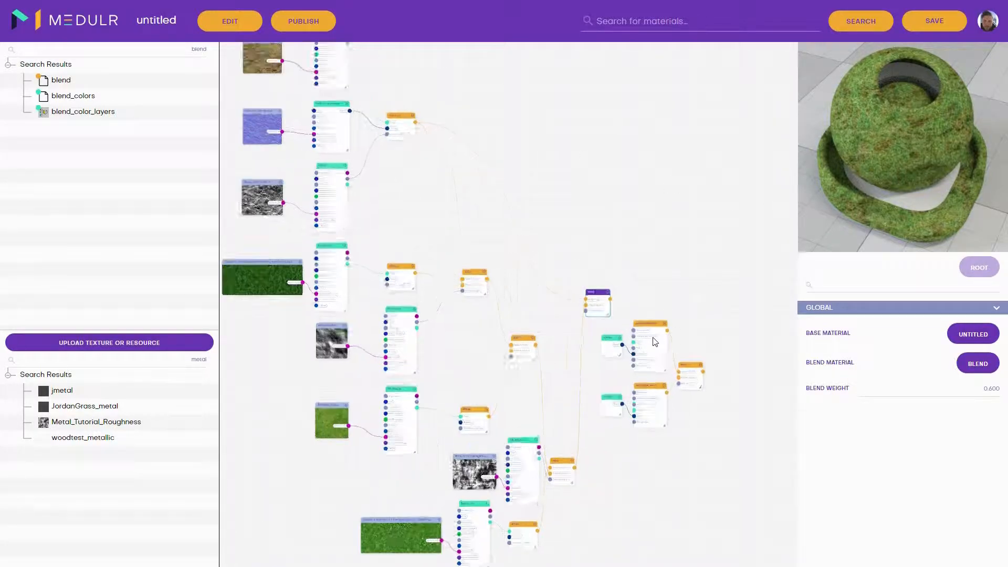
{"action": "scroll", "coordinate": [736, 328], "scroll_direction": "down", "scroll_amount": 3}
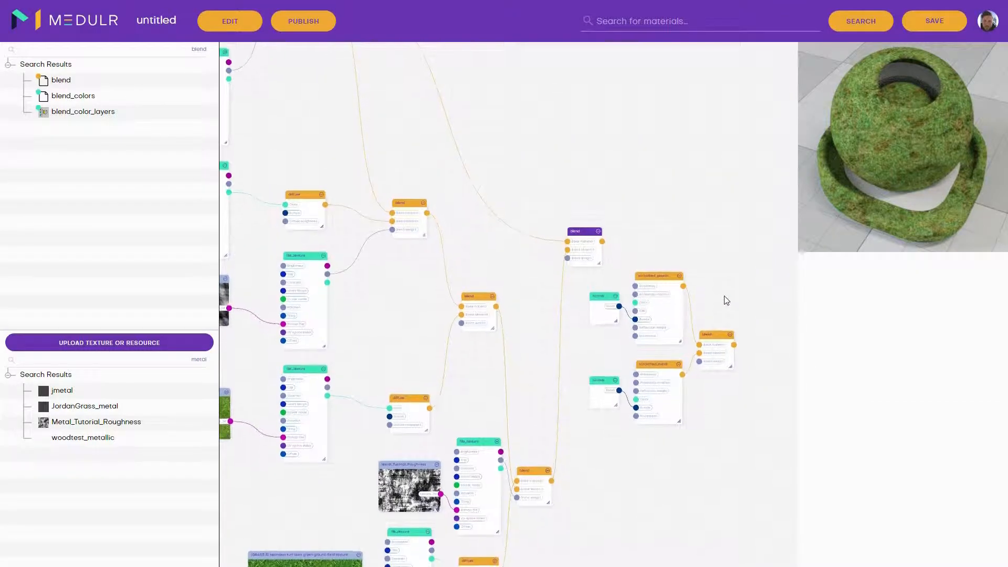
{"action": "left_click_drag", "start_coordinate": [603, 241], "coordinate": [702, 347]}
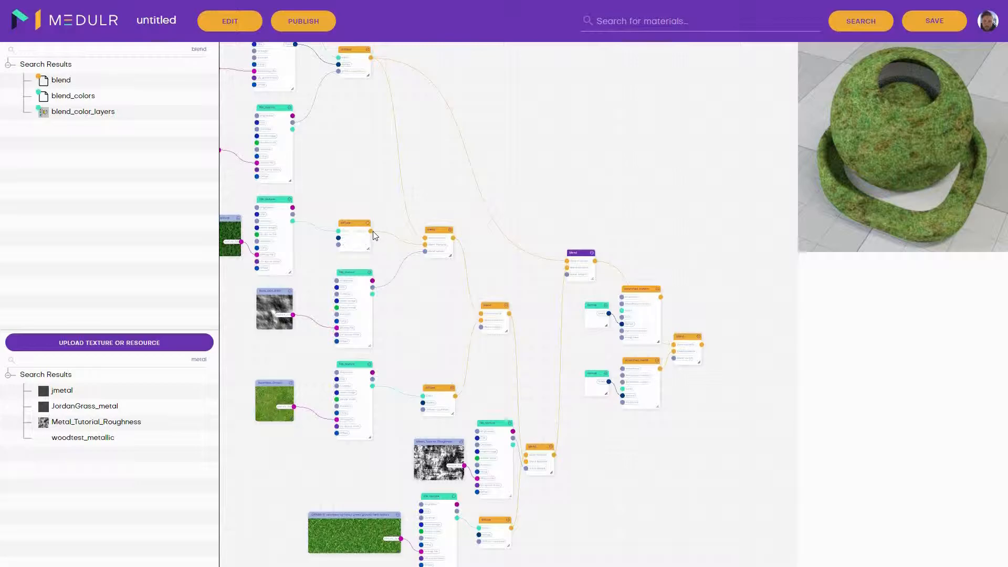
{"action": "left_click_drag", "start_coordinate": [371, 231], "coordinate": [578, 296]}
{"action": "left_click_drag", "start_coordinate": [622, 345], "coordinate": [675, 351]}
Delete the default material and normal nodes that came with the fifth blend, and automatically lay out the graph.
{"action": "left_click", "coordinate": [635, 290]}
{"action": "left_click", "coordinate": [596, 307], "text": "ctrl"}
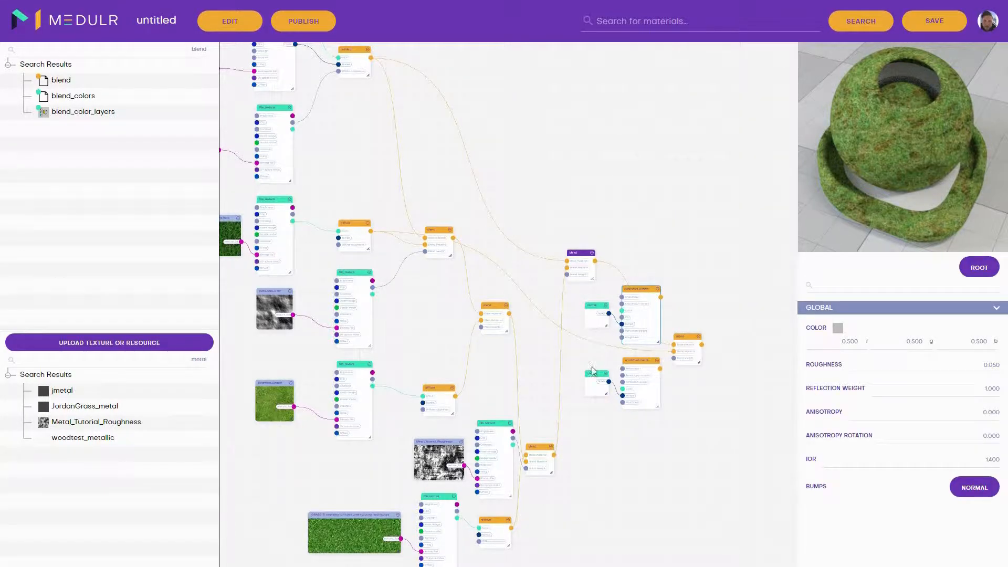
{"action": "left_click", "coordinate": [630, 363], "text": "ctrl"}
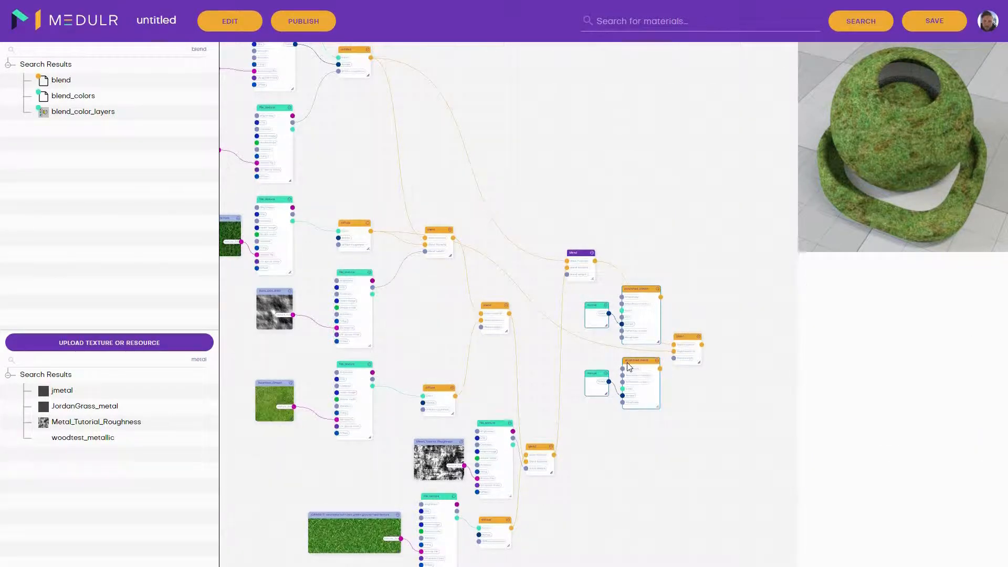
{"action": "key", "text": "Delete"}
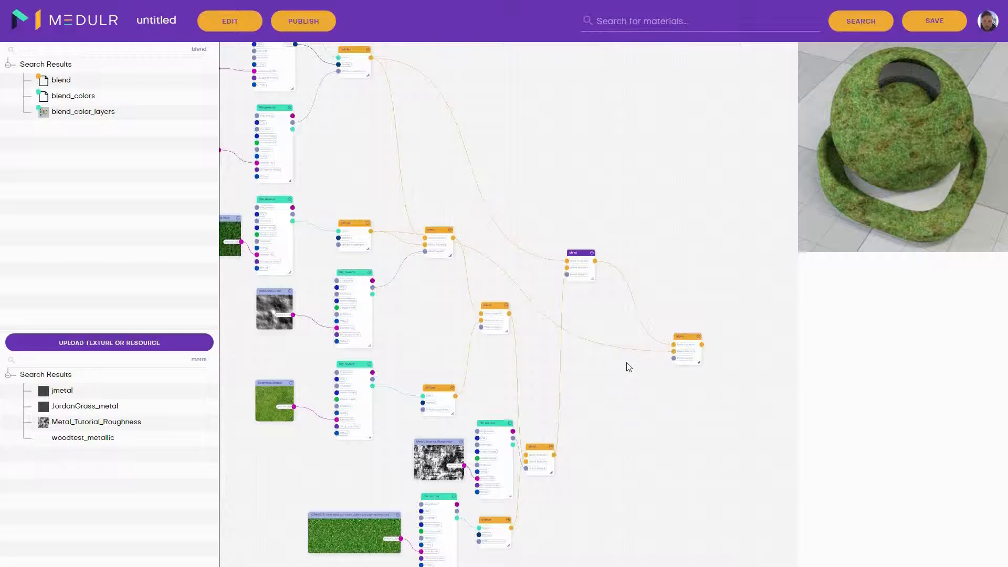
{"action": "key", "text": "l"}
Make the fifth blend the root material and connect the Metal_Tutorial_Roughness file_texture to its blend weight.
{"action": "left_click", "coordinate": [750, 308]}
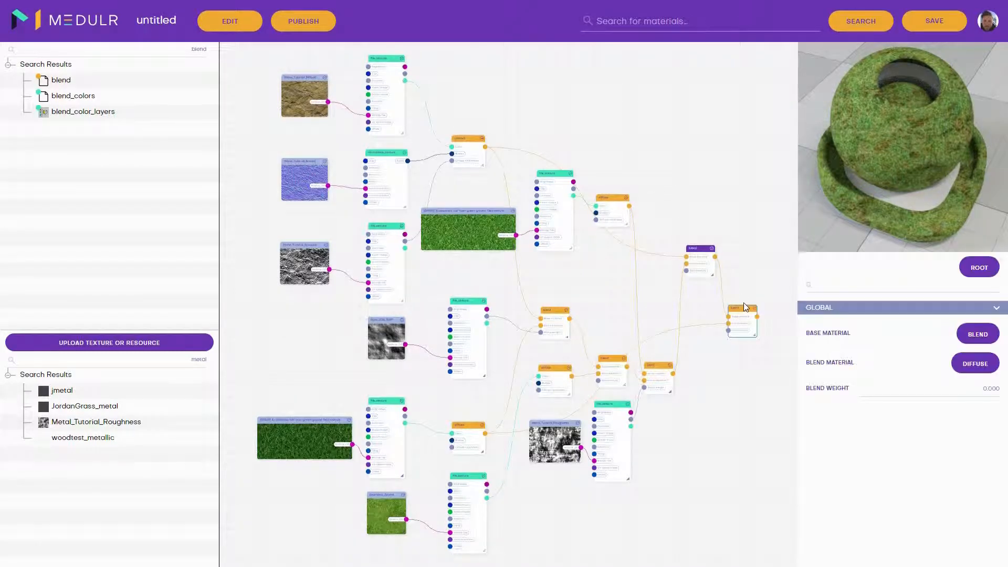
{"action": "left_click", "coordinate": [970, 269]}
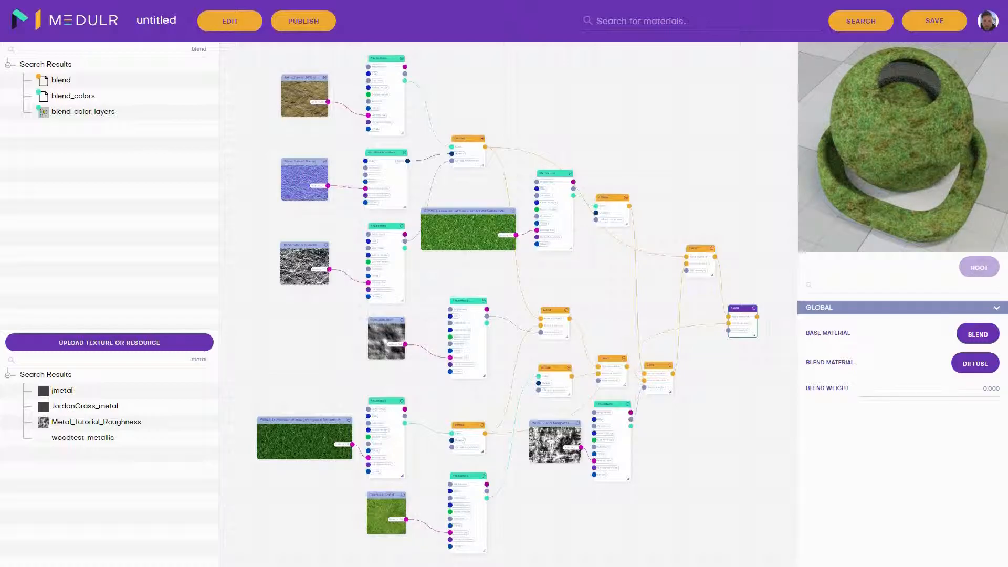
{"action": "left_click_drag", "start_coordinate": [631, 418], "coordinate": [729, 330]}
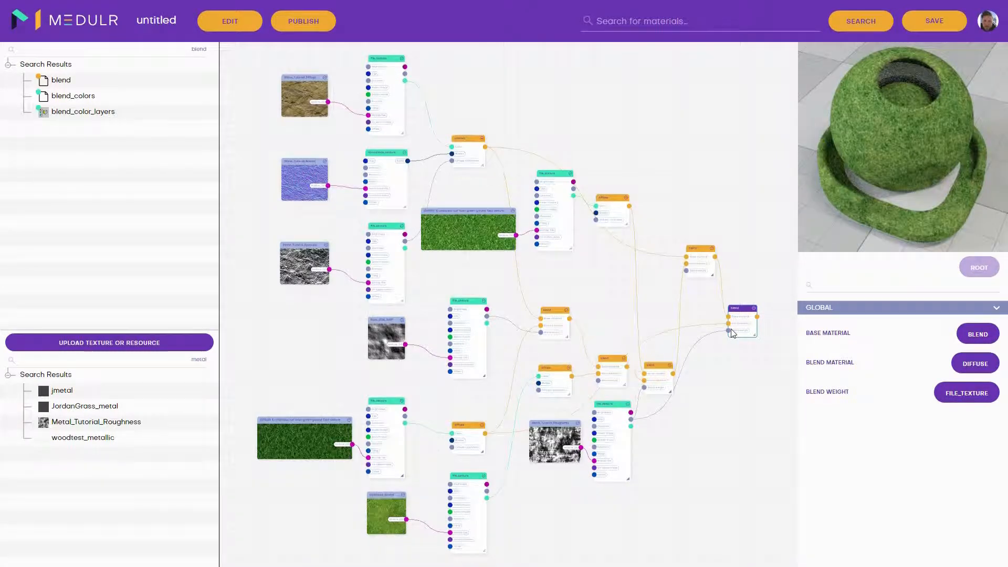
Add a sixth blend node with the fifth blend as base material and the untitled stone material as blend material.
{"action": "scroll", "coordinate": [735, 378], "scroll_direction": "up", "scroll_amount": 5}
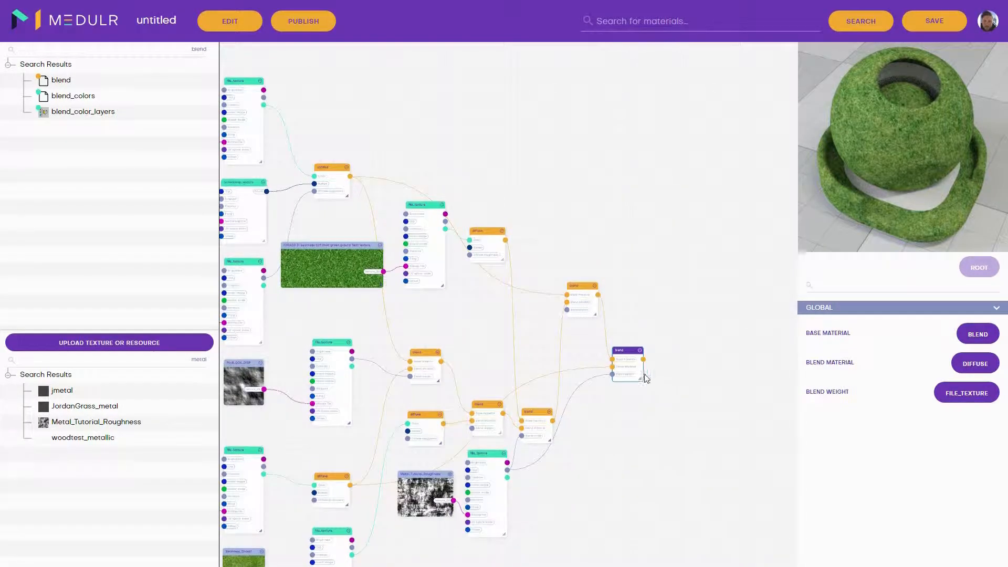
{"action": "left_click_drag", "start_coordinate": [58, 81], "coordinate": [709, 293]}
{"action": "scroll", "coordinate": [713, 315], "scroll_direction": "up", "scroll_amount": 3}
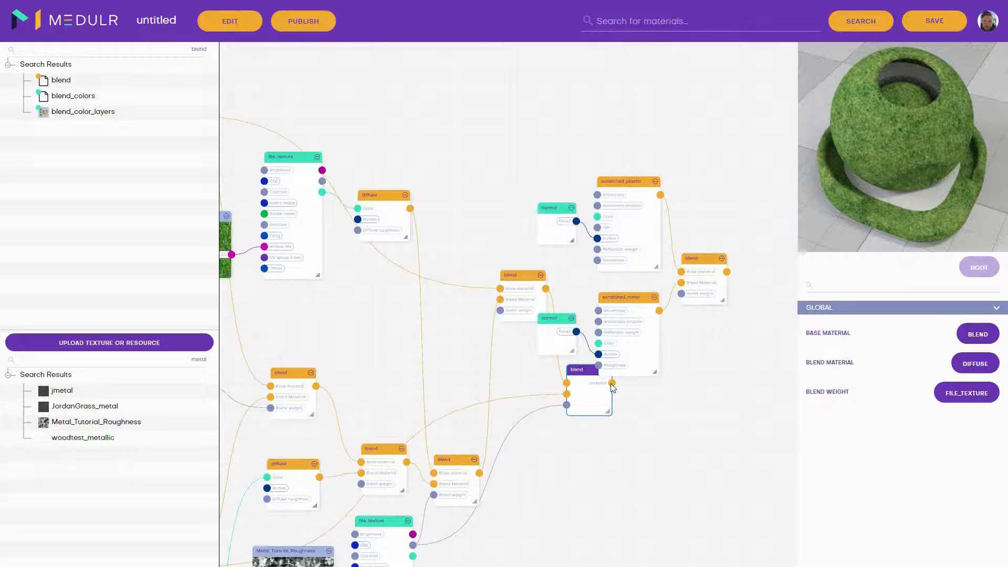
{"action": "left_click_drag", "start_coordinate": [612, 382], "coordinate": [682, 273]}
{"action": "scroll", "coordinate": [544, 257], "scroll_direction": "down", "scroll_amount": 4}
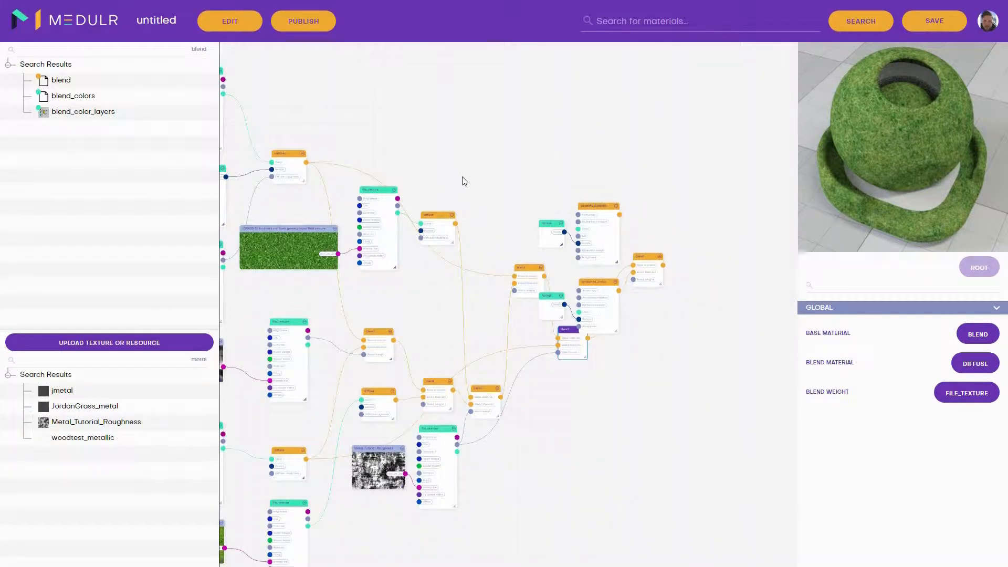
{"action": "left_click_drag", "start_coordinate": [339, 172], "coordinate": [660, 281]}
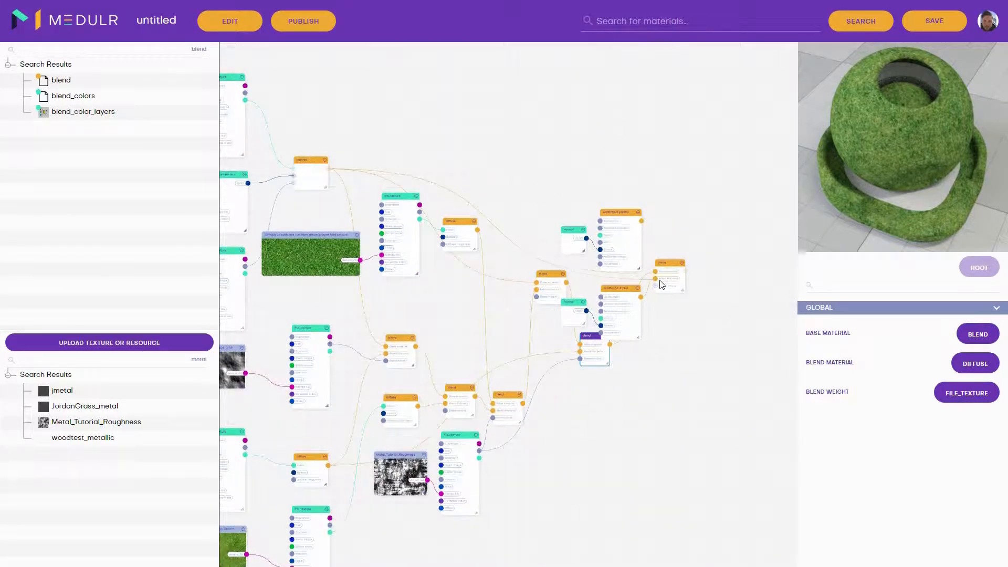
Delete the sixth blend's default plastic, metal and normal nodes and tidy the graph layout.
{"action": "left_click", "coordinate": [611, 292]}
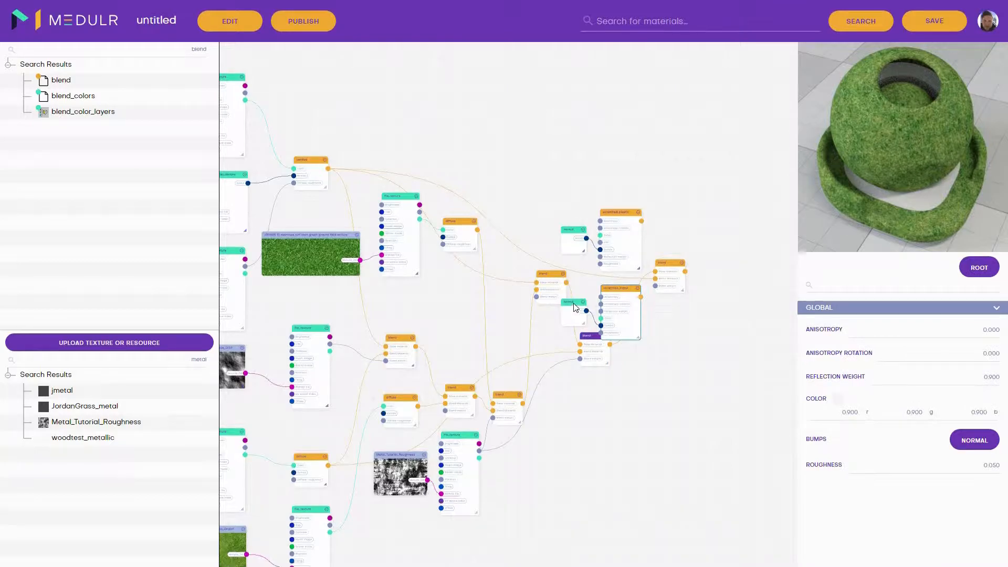
{"action": "left_click", "coordinate": [573, 304], "text": "ctrl"}
{"action": "left_click", "coordinate": [574, 248], "text": "ctrl"}
{"action": "left_click", "coordinate": [628, 245], "text": "ctrl"}
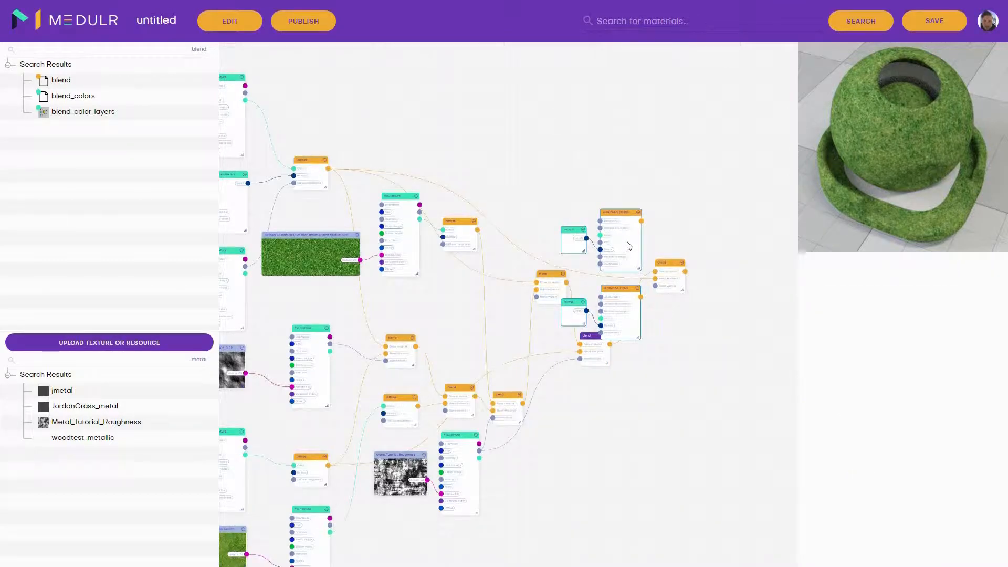
{"action": "key", "text": "Delete"}
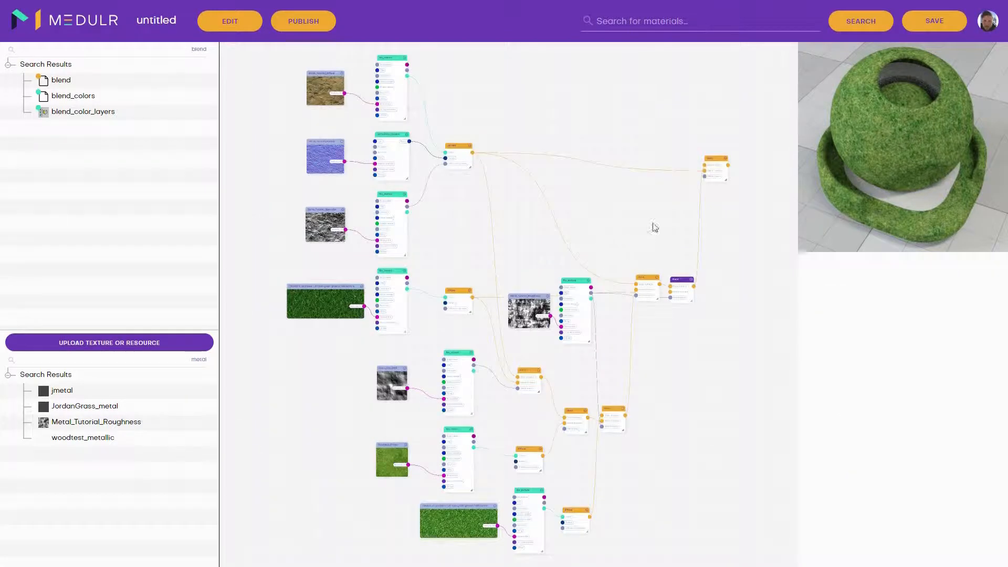
Set the sixth blend's blend weight to 0.4.
{"action": "left_click", "coordinate": [717, 160]}
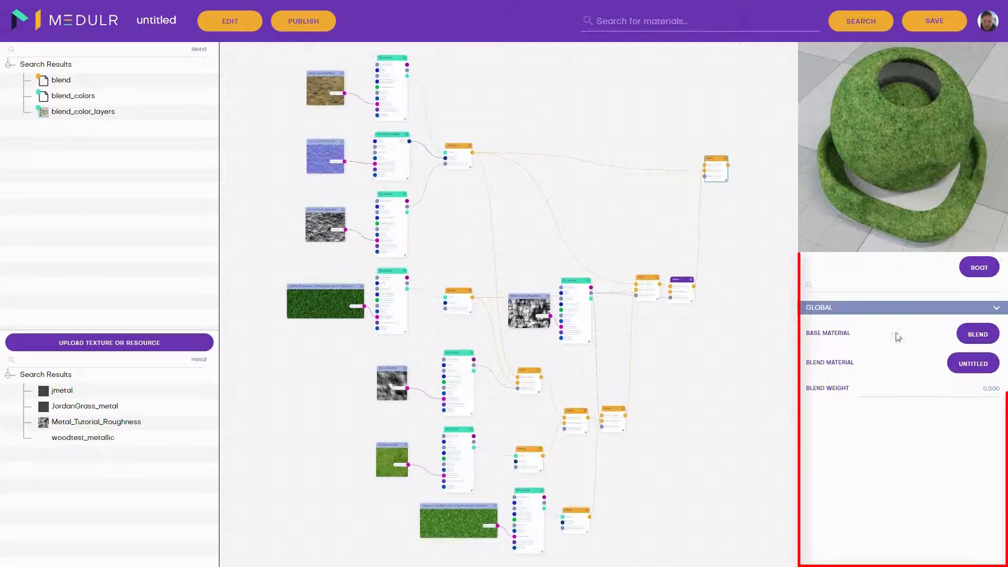
{"action": "double_click", "coordinate": [1003, 391]}
{"action": "type", "text": "0.4"}
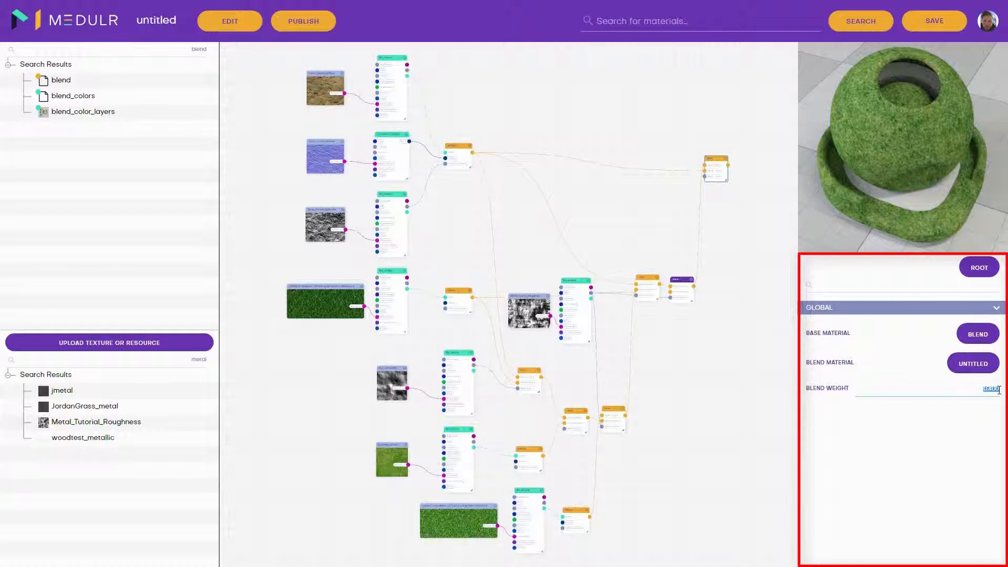
Make the sixth blend the root material and add the (GRASS 4) seamless turf lawn texture above it.
{"action": "left_click", "coordinate": [979, 268]}
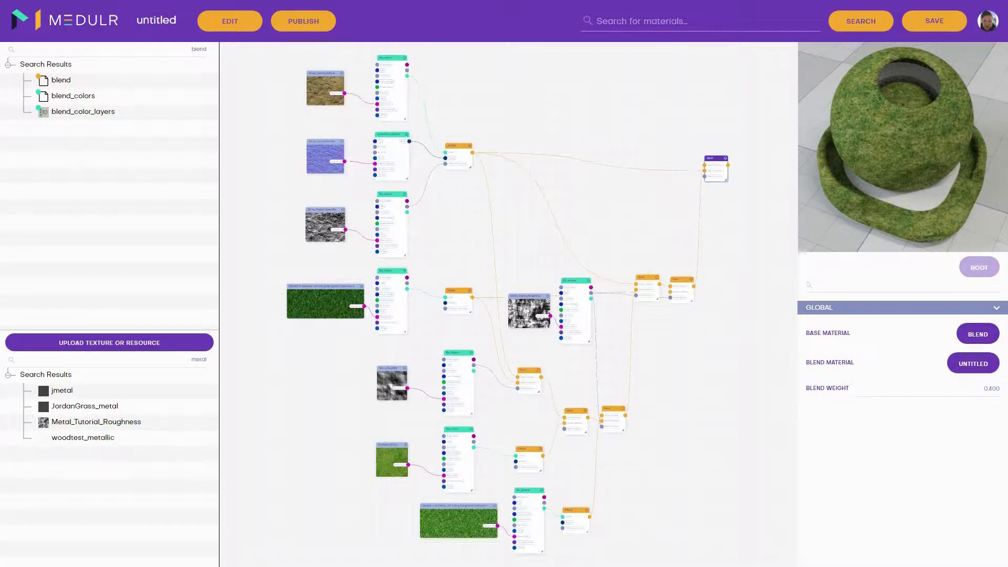
{"action": "left_click_drag", "start_coordinate": [727, 218], "coordinate": [555, 331]}
{"action": "scroll", "coordinate": [573, 290], "scroll_direction": "up", "scroll_amount": 2}
{"action": "scroll", "coordinate": [573, 290], "scroll_direction": "up", "scroll_amount": 1}
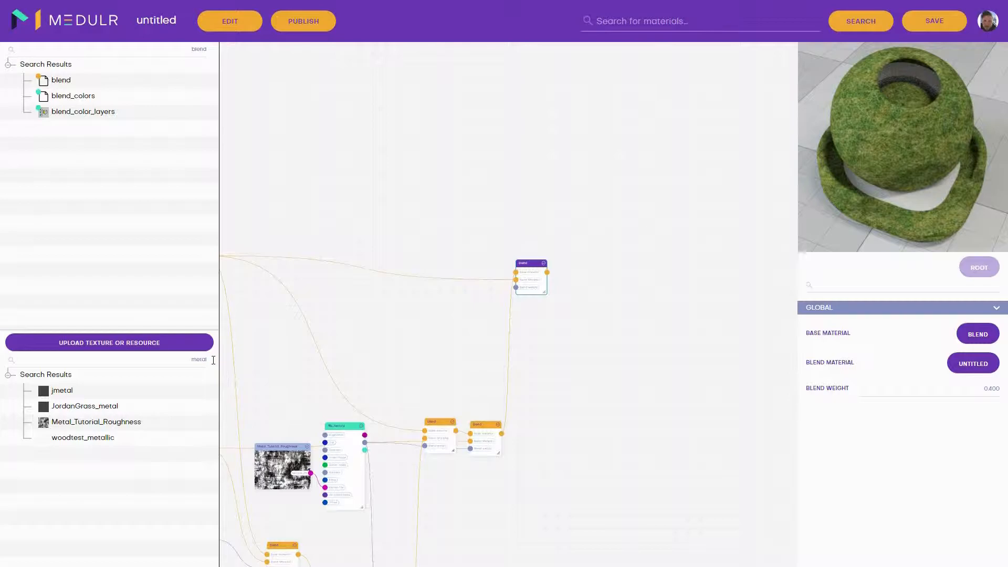
{"action": "double_click", "coordinate": [213, 360]}
{"action": "left_click_drag", "start_coordinate": [149, 407], "coordinate": [420, 163]}
Add a file_texture node and a diffuse node beside the new (GRASS 4) texture.
{"action": "double_click", "coordinate": [199, 49]}
{"action": "type", "text": "file"}
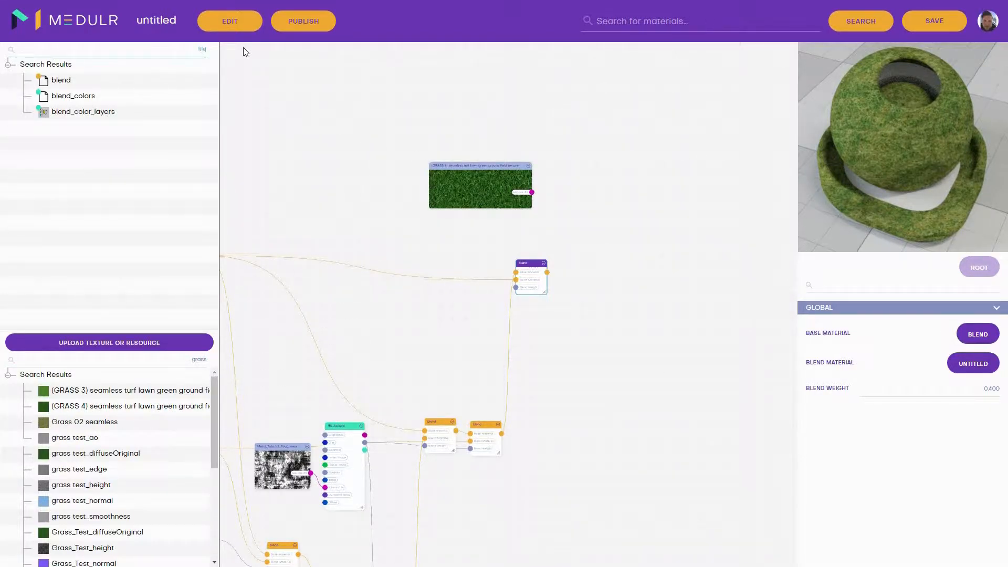
{"action": "left_click_drag", "start_coordinate": [82, 129], "coordinate": [635, 190]}
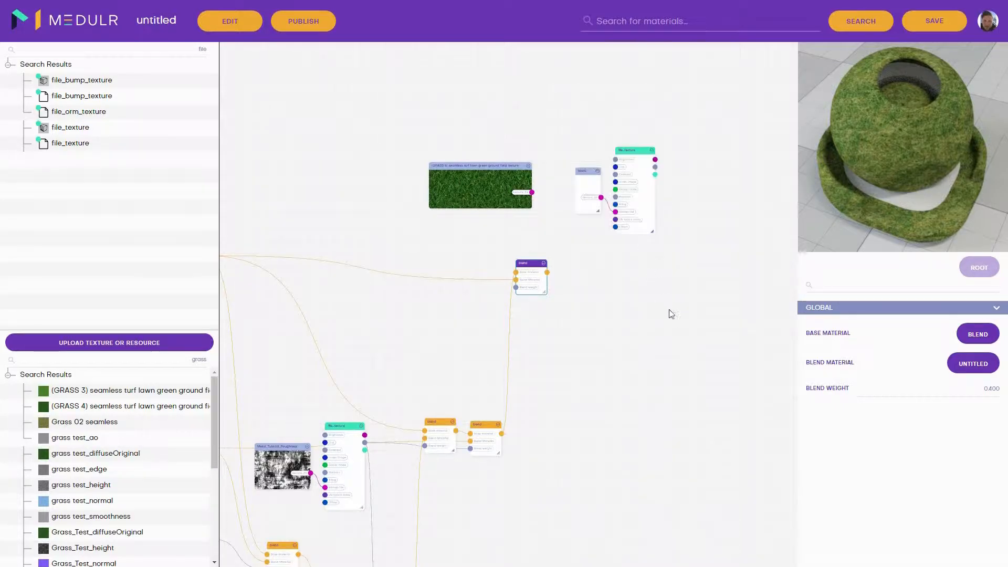
{"action": "left_click_drag", "start_coordinate": [665, 307], "coordinate": [567, 324]}
{"action": "double_click", "coordinate": [206, 48]}
{"action": "type", "text": "diffuse"}
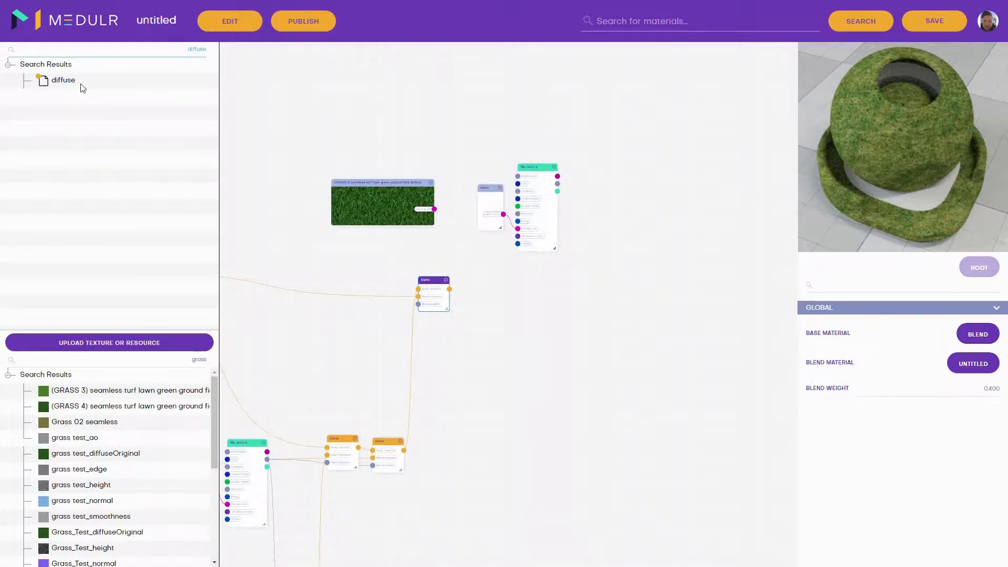
{"action": "left_click_drag", "start_coordinate": [81, 88], "coordinate": [634, 219]}
Feed the (GRASS 4) texture through the file_texture's bitmap file into the diffuse color, and delete the default texture and normal nodes.
{"action": "left_click_drag", "start_coordinate": [455, 215], "coordinate": [490, 215]}
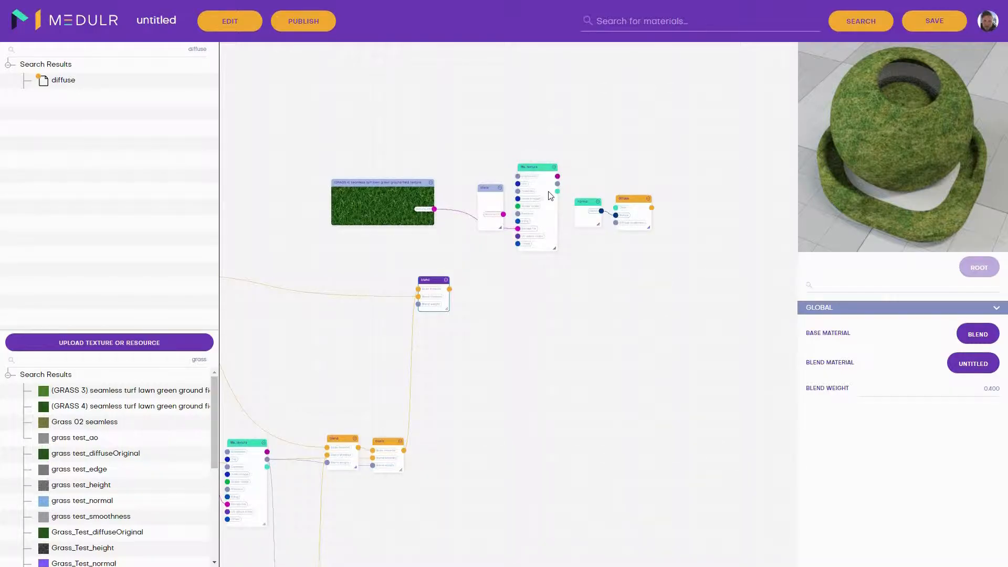
{"action": "left_click_drag", "start_coordinate": [557, 192], "coordinate": [624, 209]}
{"action": "left_click", "coordinate": [593, 207]}
{"action": "left_click", "coordinate": [496, 198], "text": "ctrl"}
{"action": "key", "text": "Delete"}
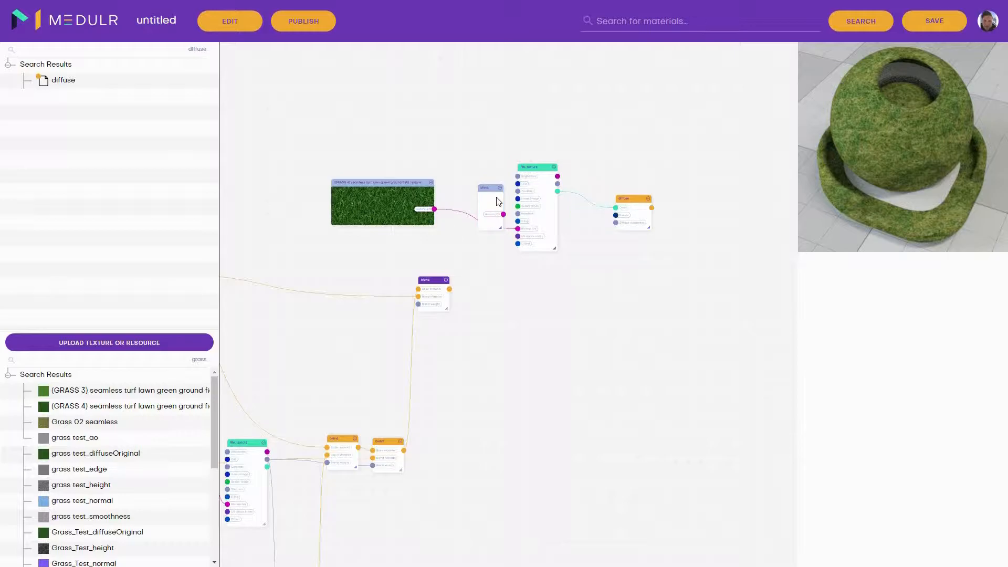
Add a seventh blend node with the sixth blend as base material and the new grass diffuse as blend material.
{"action": "left_click_drag", "start_coordinate": [182, 51], "coordinate": [212, 53]}
{"action": "type", "text": "blend"}
{"action": "left_click_drag", "start_coordinate": [86, 85], "coordinate": [637, 270]}
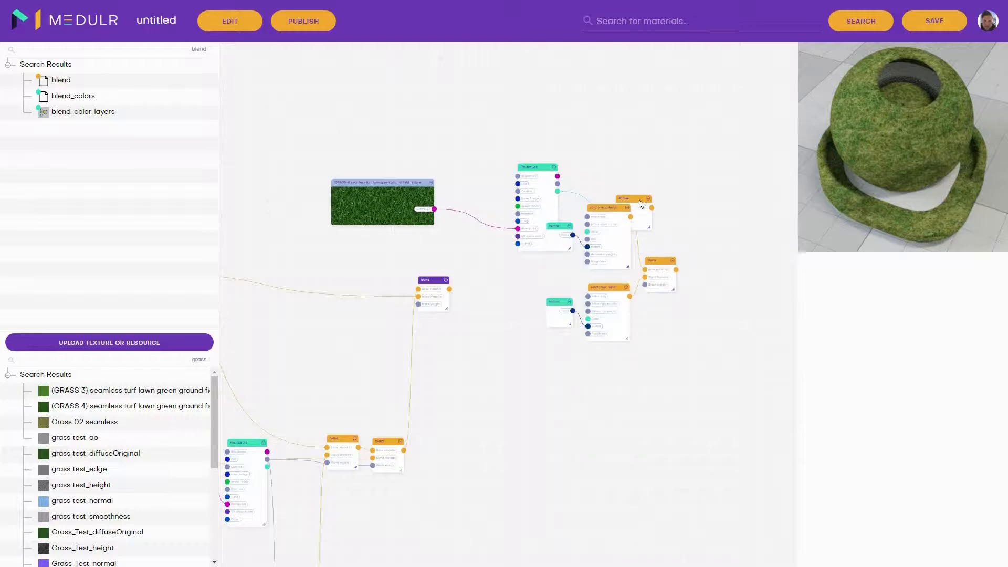
{"action": "left_click", "coordinate": [621, 172]}
{"action": "left_click_drag", "start_coordinate": [634, 182], "coordinate": [647, 269]}
Delete the seventh blend's default plastic, metal and normal nodes and tidy the graph layout.
{"action": "left_click", "coordinate": [558, 303]}
{"action": "left_click", "coordinate": [604, 295], "text": "ctrl"}
{"action": "left_click", "coordinate": [559, 233], "text": "ctrl"}
{"action": "left_click", "coordinate": [611, 241], "text": "ctrl"}
{"action": "key", "text": "Delete"}
{"action": "key", "text": "l"}
{"action": "left_click_drag", "start_coordinate": [726, 342], "coordinate": [640, 361]}
Make the seventh blend the root material and add another Metal_Tutorial_Roughness texture below it.
{"action": "left_click", "coordinate": [671, 268]}
{"action": "left_click", "coordinate": [967, 270]}
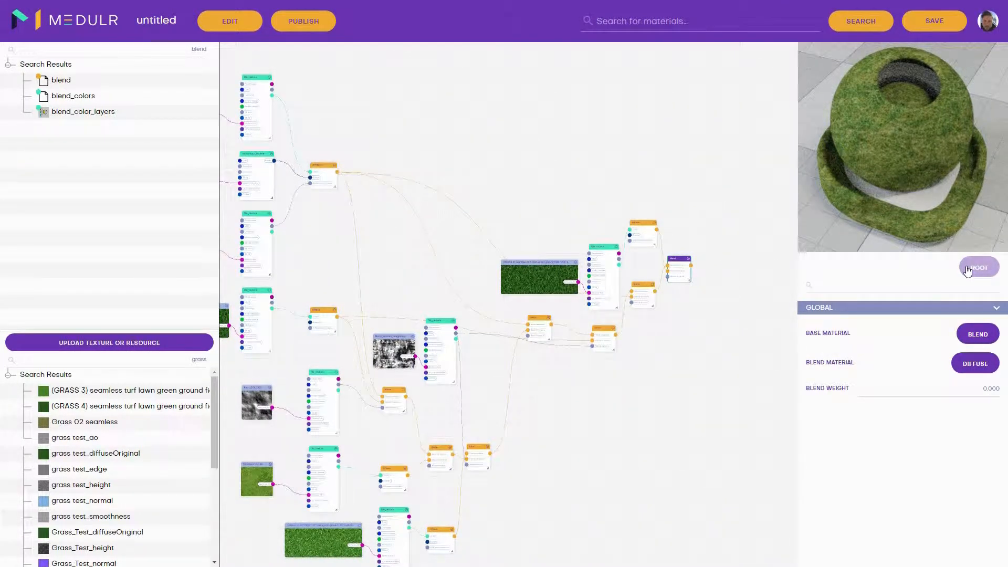
{"action": "double_click", "coordinate": [179, 363]}
{"action": "type", "text": "metal"}
{"action": "left_click_drag", "start_coordinate": [96, 421], "coordinate": [638, 327]}
Add a file_texture fed by the new Metal_Tutorial_Roughness texture, connect it to the seventh blend's weight, and delete its default texture node.
{"action": "double_click", "coordinate": [198, 49]}
{"action": "type", "text": "file"}
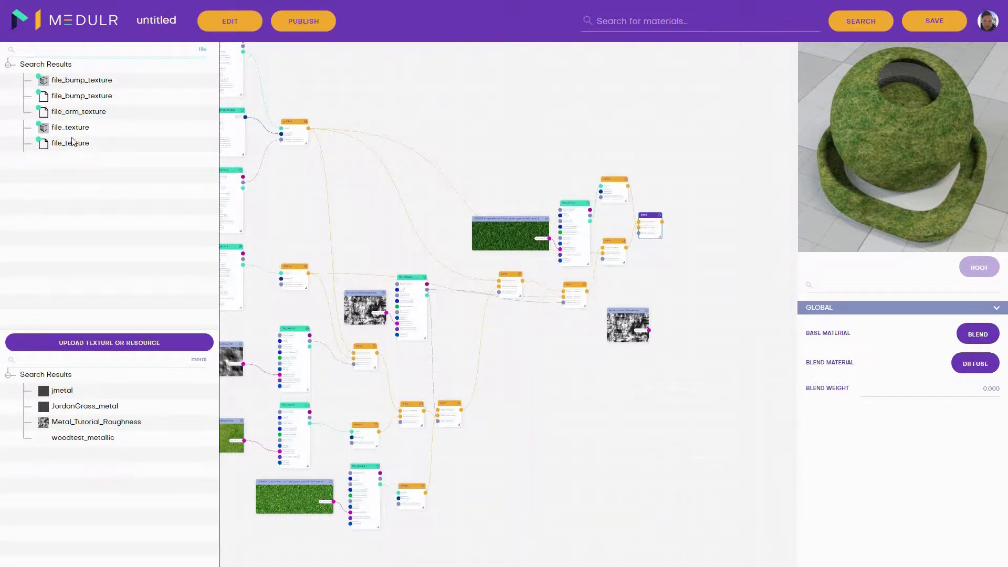
{"action": "left_click_drag", "start_coordinate": [71, 143], "coordinate": [711, 337]}
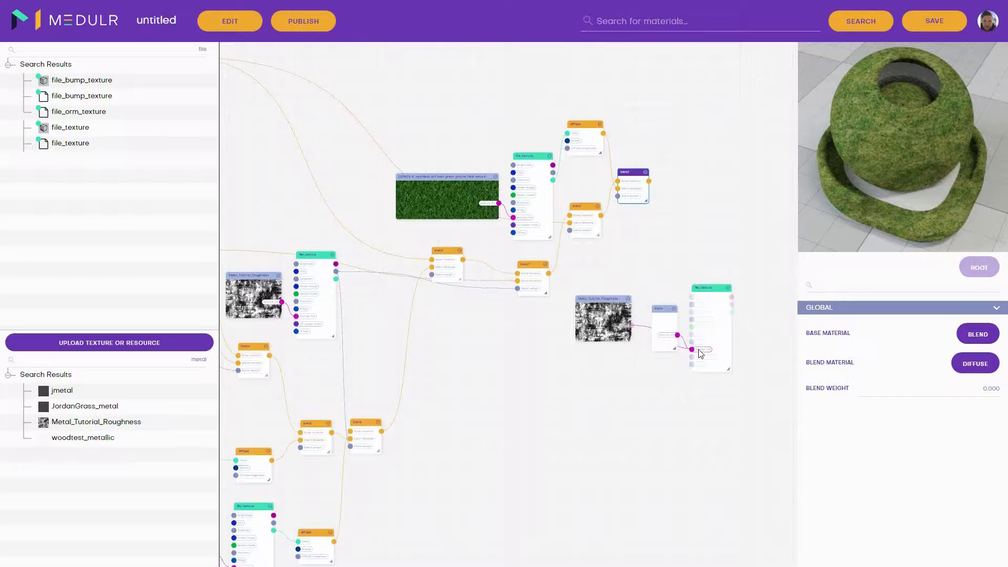
{"action": "left_click_drag", "start_coordinate": [731, 305], "coordinate": [622, 201]}
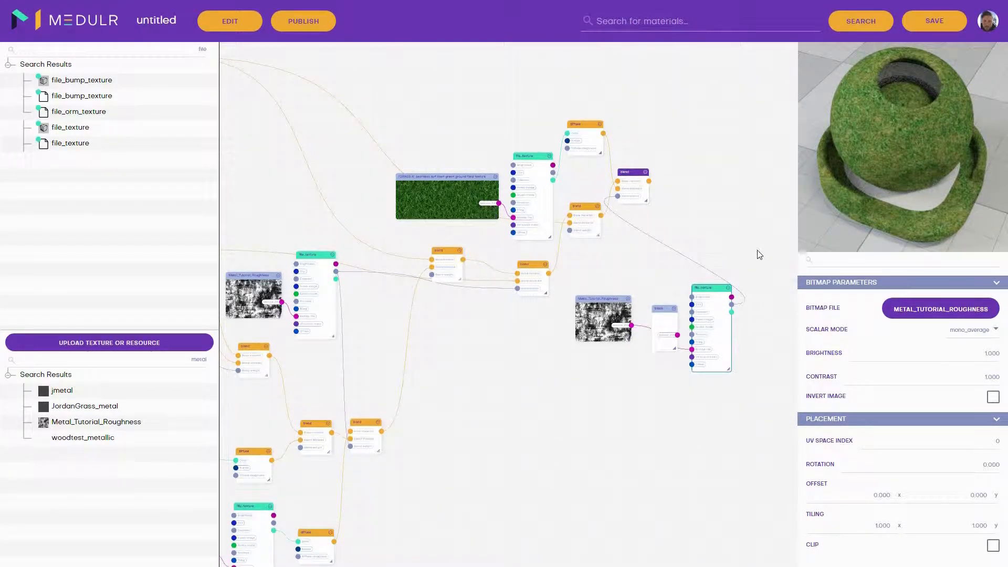
{"action": "left_click", "coordinate": [663, 313]}
{"action": "key", "text": "Delete"}
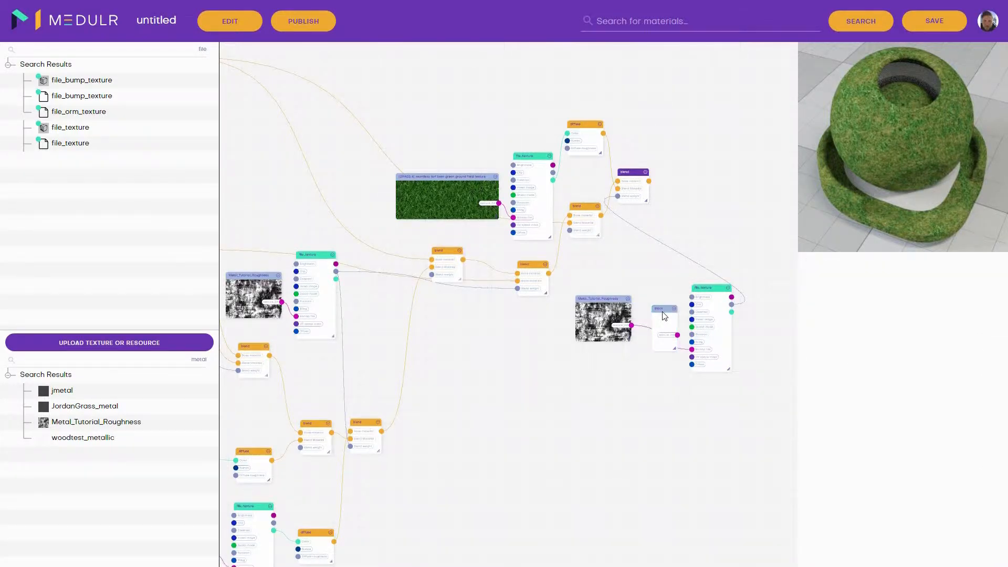
Adjust the rotation of the file_texture node that drives the seventh blend's weight.
{"action": "left_click", "coordinate": [733, 312]}
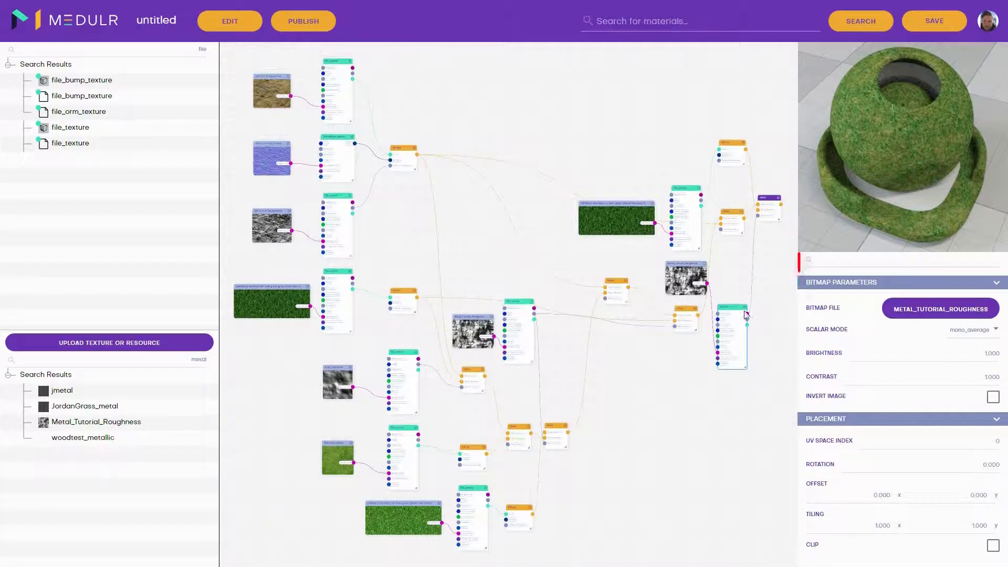
{"action": "left_click", "coordinate": [966, 464]}
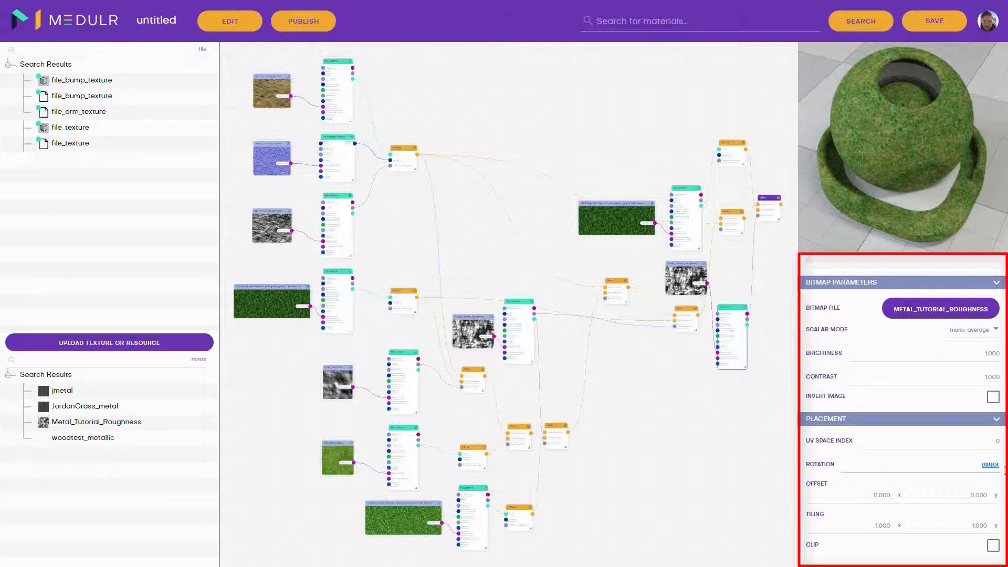
{"action": "type", "text": "5"}
{"action": "key", "text": "Return"}
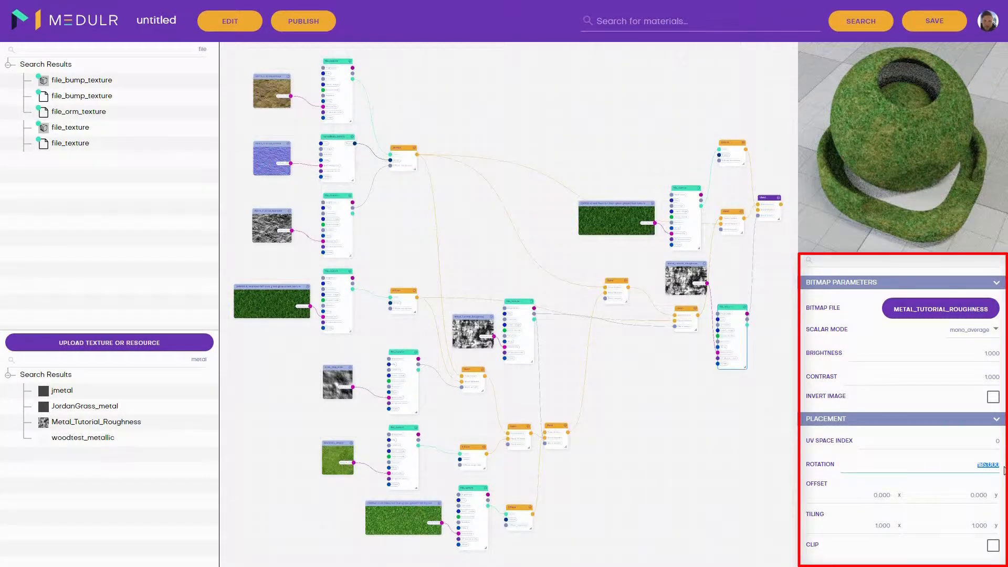
{"action": "type", "text": "0"}
{"action": "key", "text": "Return"}
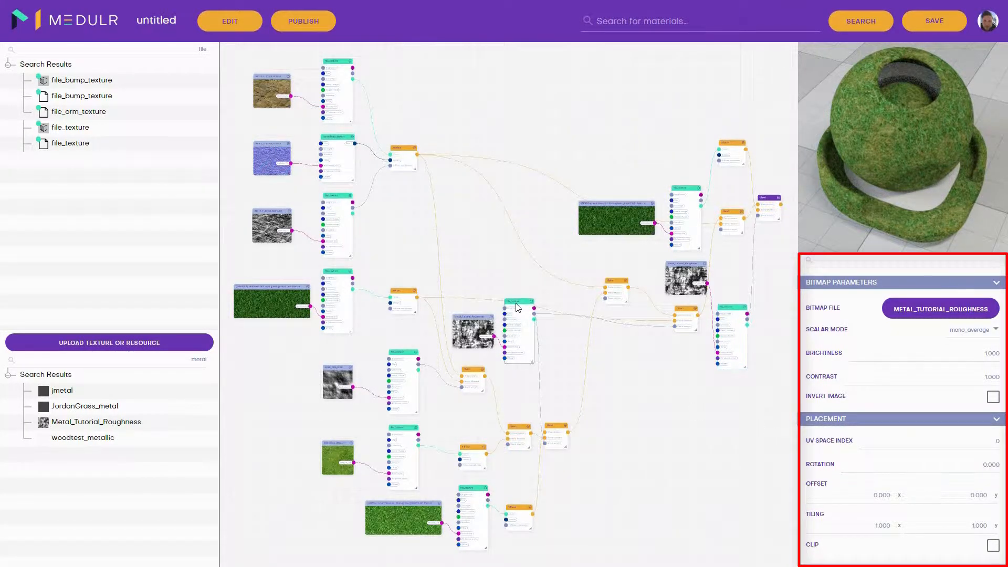
Set the rotation of the earlier Metal_Tutorial_Roughness file_texture node to 90.
{"action": "left_click", "coordinate": [1000, 466]}
{"action": "type", "text": "75"}
{"action": "key", "text": "Return"}
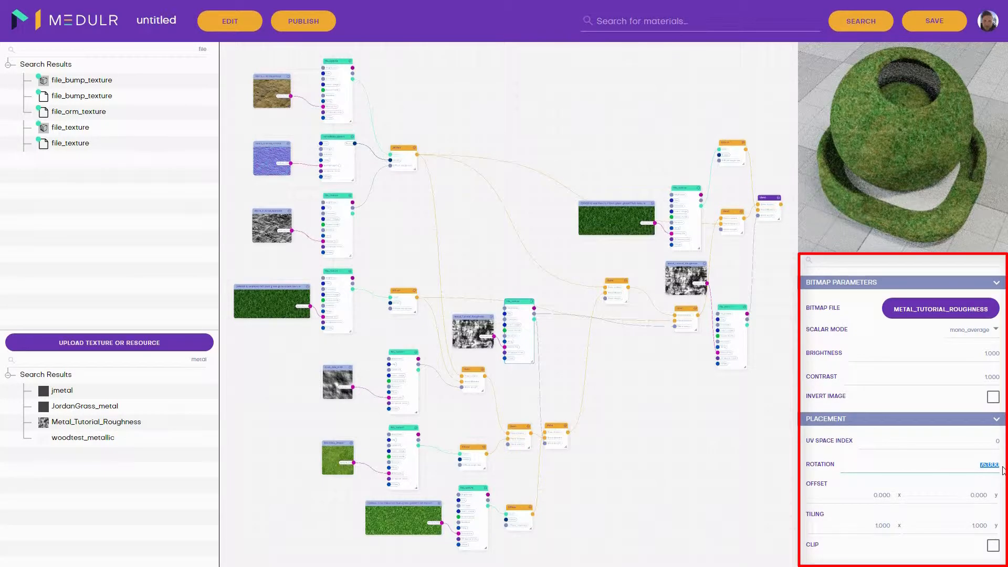
{"action": "type", "text": "90"}
{"action": "key", "text": "Return"}
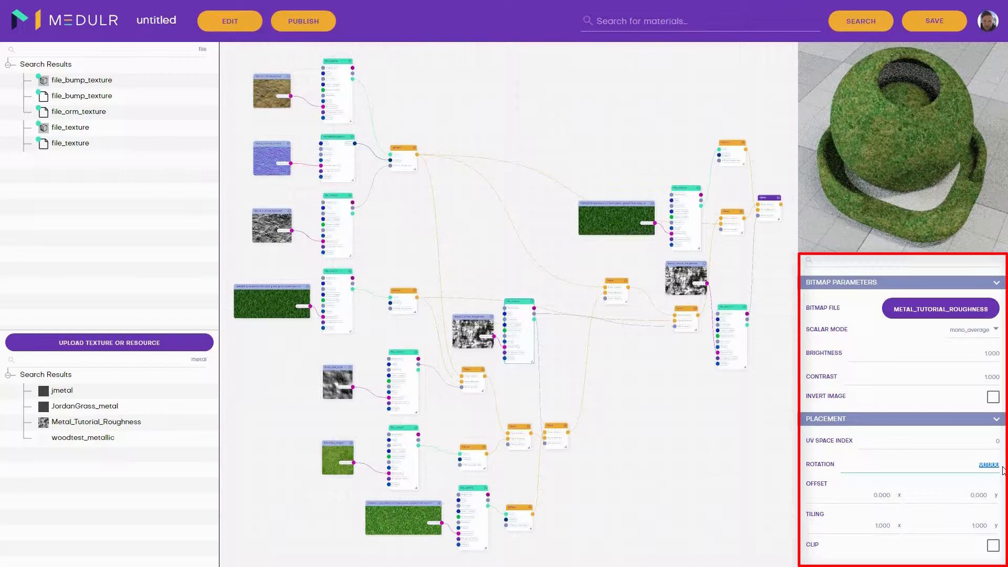
Add an eighth blend node with the seventh blend as base material and the (GRASS 4) diffuse as blend material.
{"action": "left_click_drag", "start_coordinate": [758, 275], "coordinate": [677, 294]}
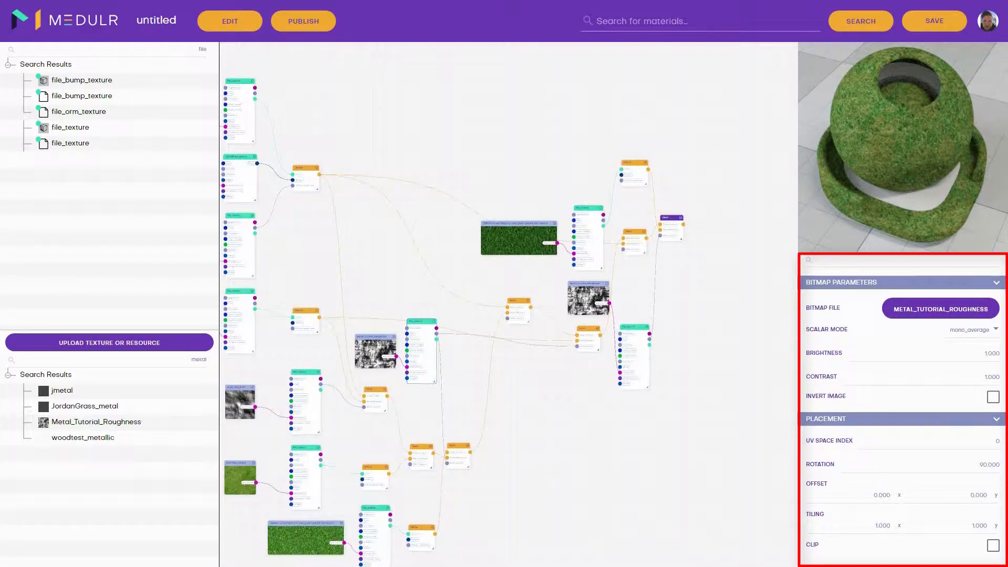
{"action": "scroll", "coordinate": [716, 261], "scroll_direction": "up", "scroll_amount": 5}
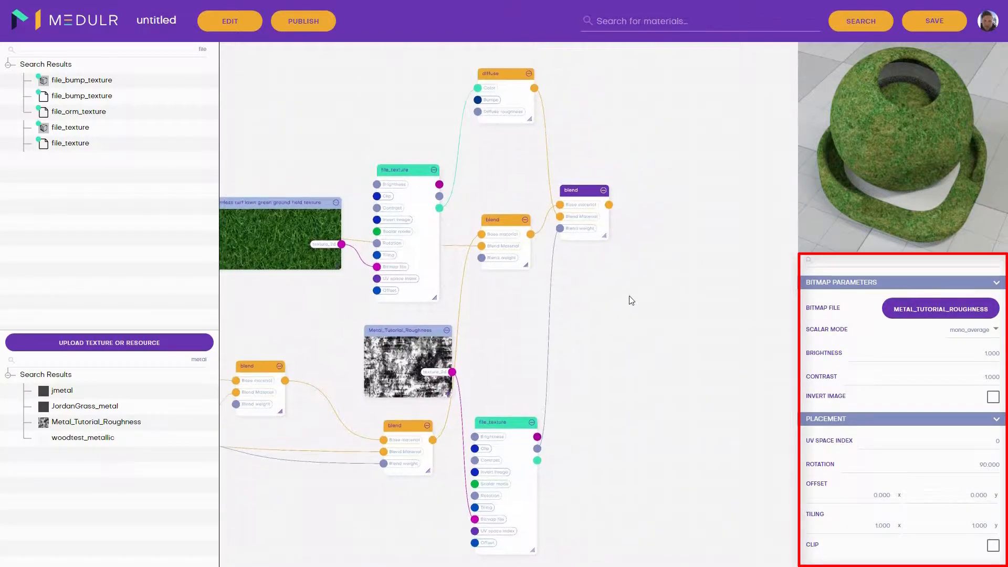
{"action": "left_click_drag", "start_coordinate": [637, 298], "coordinate": [571, 326]}
{"action": "left_click_drag", "start_coordinate": [194, 49], "coordinate": [218, 48]}
{"action": "type", "text": "ble"}
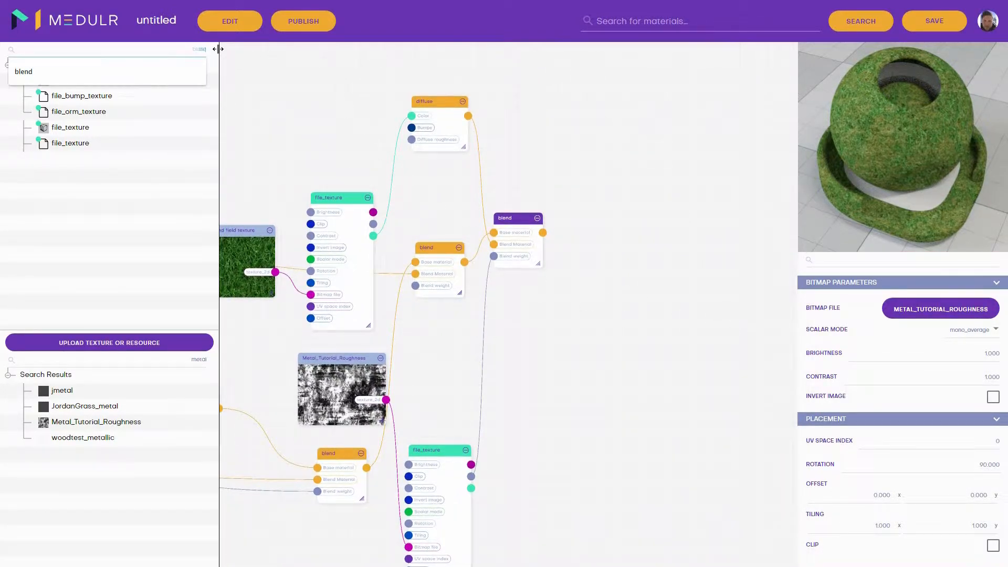
{"action": "type", "text": "nd"}
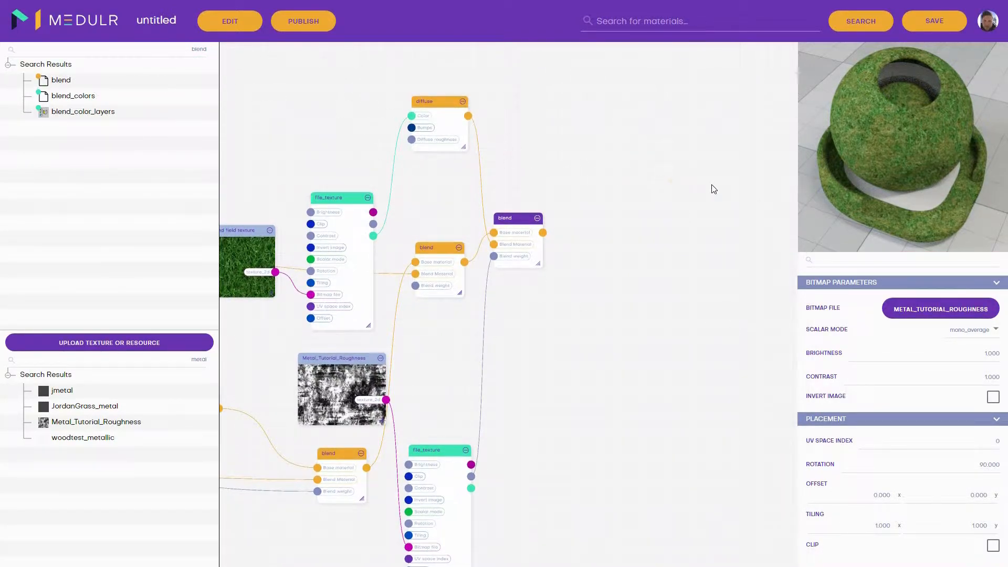
{"action": "left_click_drag", "start_coordinate": [509, 221], "coordinate": [687, 176]}
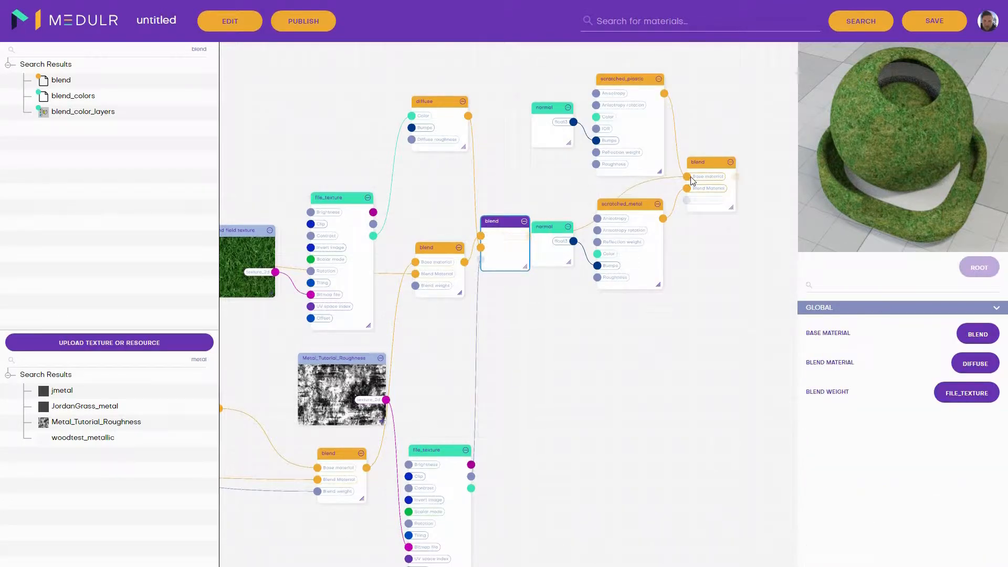
{"action": "left_click_drag", "start_coordinate": [467, 115], "coordinate": [688, 187]}
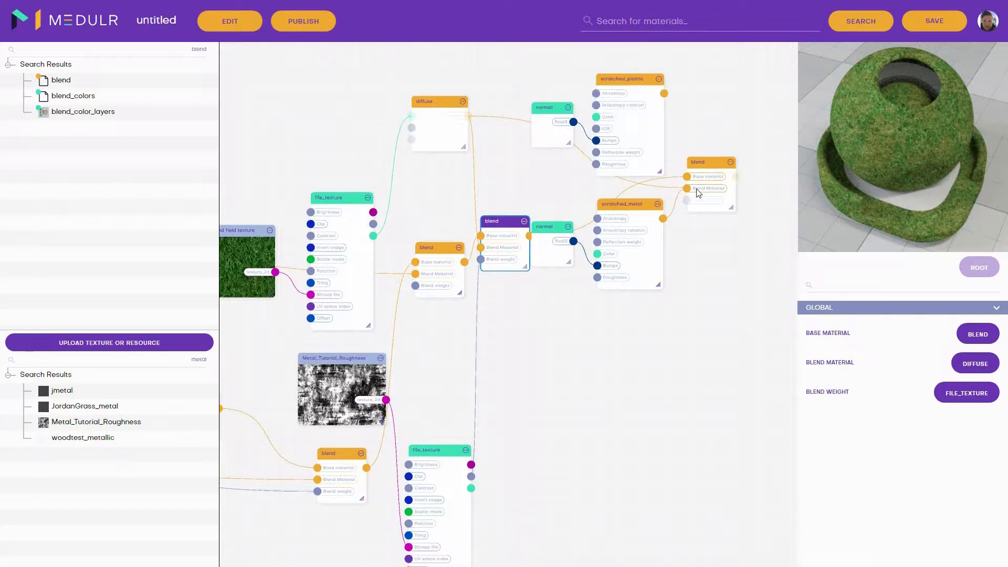
Delete the eighth blend's default scratched plastic, scratched metal and normal nodes.
{"action": "left_click", "coordinate": [632, 205]}
{"action": "left_click", "coordinate": [548, 225], "text": "ctrl"}
{"action": "left_click", "coordinate": [558, 133], "text": "ctrl"}
{"action": "left_click", "coordinate": [625, 126], "text": "ctrl"}
{"action": "key", "text": "Delete"}
Add a file_texture fed by the existing Metal_Tutorial_Roughness texture, without its default texture node, and connect it to the eighth blend's weight.
{"action": "double_click", "coordinate": [203, 50]}
{"action": "type", "text": "file"}
{"action": "left_click_drag", "start_coordinate": [85, 143], "coordinate": [658, 378]}
{"action": "left_click_drag", "start_coordinate": [385, 399], "coordinate": [629, 412]}
{"action": "left_click", "coordinate": [590, 348]}
{"action": "key", "text": "Delete"}
{"action": "left_click_drag", "start_coordinate": [693, 344], "coordinate": [691, 201]}
{"action": "left_click_drag", "start_coordinate": [665, 319], "coordinate": [608, 294]}
Make the eighth blend the root material and set its weight file_texture's rotation to 100.
{"action": "left_click", "coordinate": [710, 163]}
{"action": "left_click", "coordinate": [977, 271]}
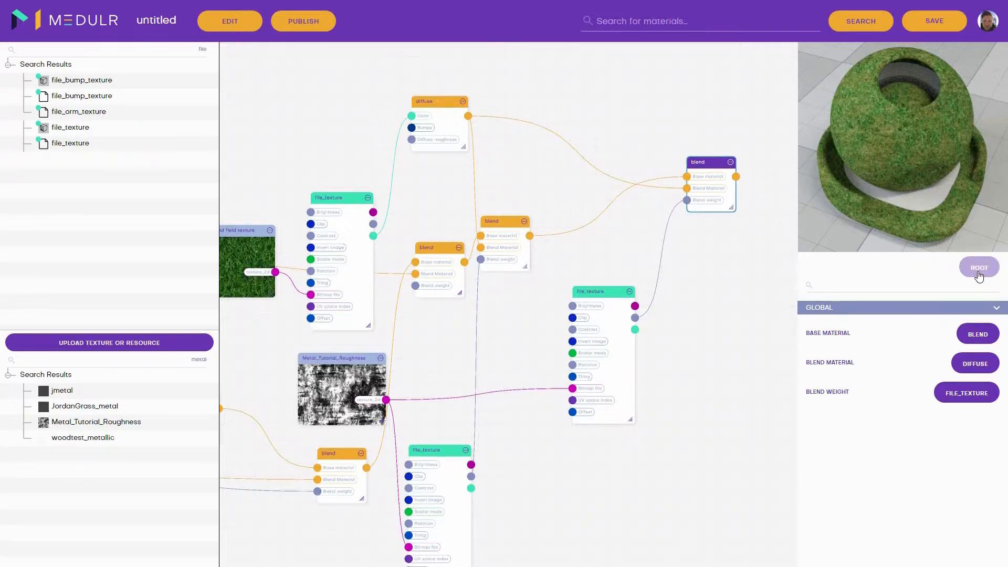
{"action": "left_click", "coordinate": [609, 299]}
{"action": "double_click", "coordinate": [999, 466]}
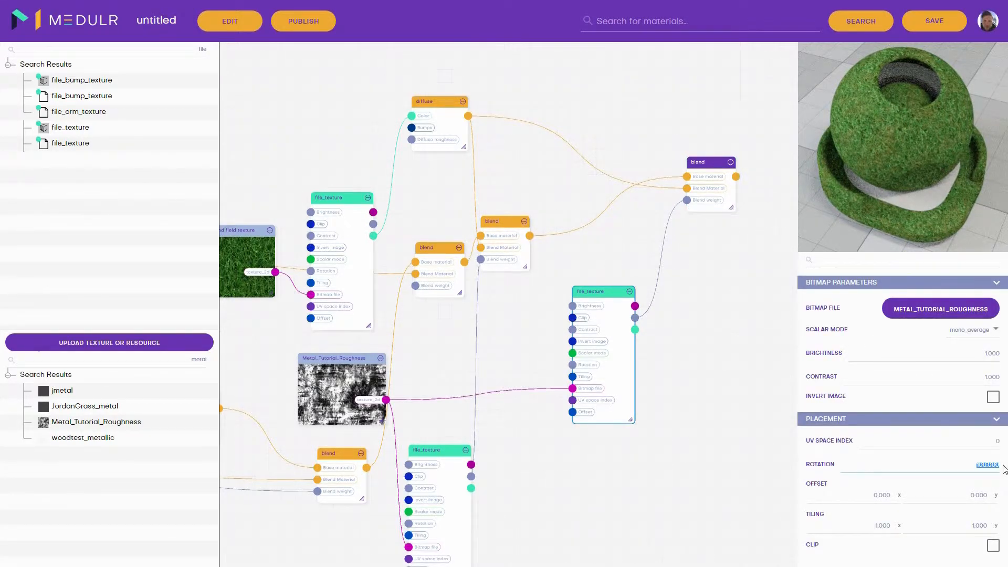
Add a ninth blend node with the eighth blend as base material and the small square grass texture's diffuse as blend material.
{"action": "scroll", "coordinate": [712, 458], "scroll_direction": "down", "scroll_amount": 4}
{"action": "left_click_drag", "start_coordinate": [697, 431], "coordinate": [603, 309]}
{"action": "double_click", "coordinate": [205, 51]}
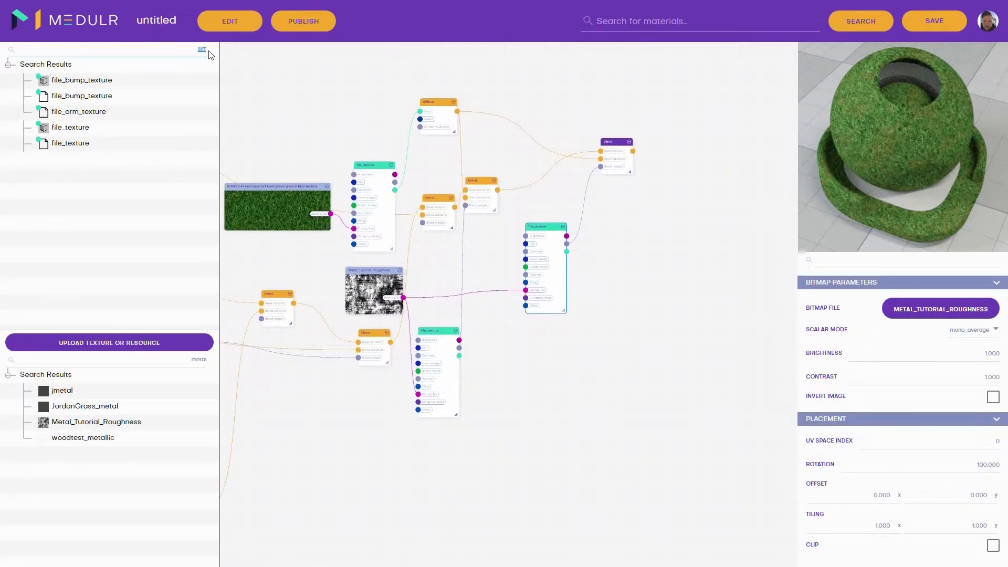
{"action": "type", "text": "blend"}
{"action": "left_click_drag", "start_coordinate": [64, 82], "coordinate": [680, 310]}
{"action": "left_click_drag", "start_coordinate": [633, 151], "coordinate": [661, 305]}
{"action": "scroll", "coordinate": [662, 310], "scroll_direction": "down", "scroll_amount": 4}
{"action": "left_click_drag", "start_coordinate": [546, 431], "coordinate": [667, 286]}
{"action": "left_click_drag", "start_coordinate": [504, 341], "coordinate": [731, 193]}
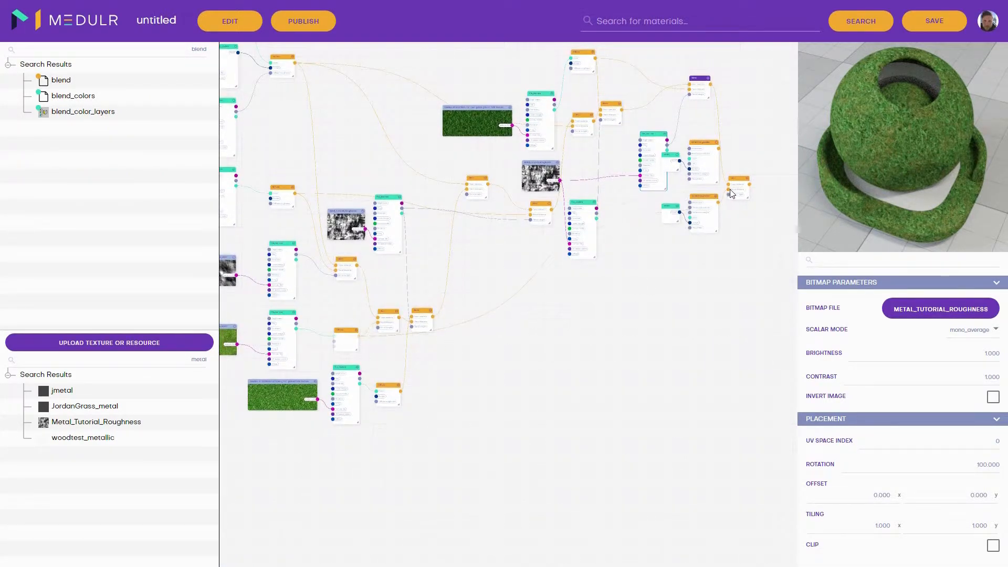
Delete the ninth blend's default plastic, metal and normal nodes.
{"action": "left_click", "coordinate": [703, 197]}
{"action": "left_click", "coordinate": [670, 208], "text": "ctrl"}
{"action": "left_click", "coordinate": [669, 167], "text": "ctrl"}
{"action": "left_click", "coordinate": [706, 167], "text": "ctrl"}
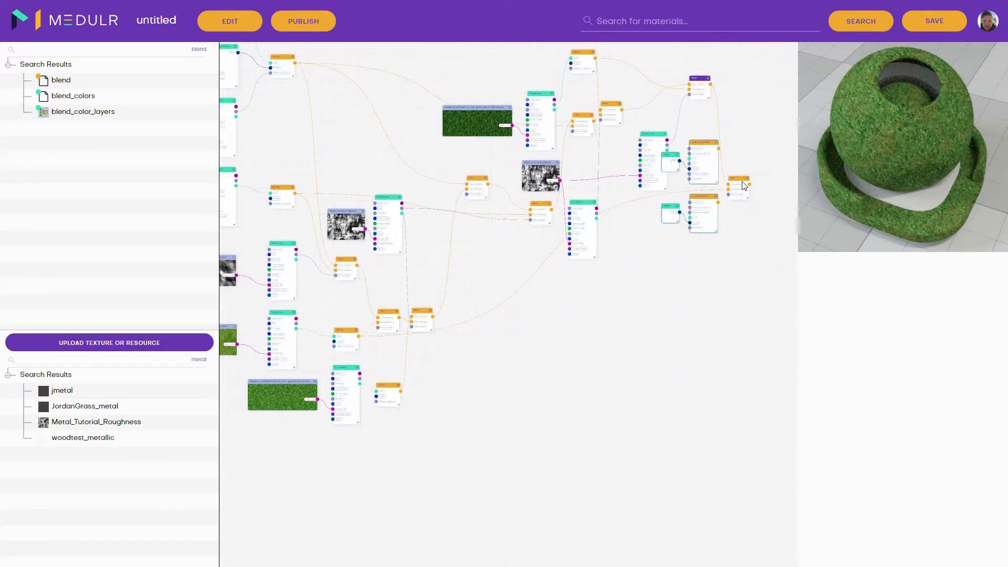
{"action": "key", "text": "Delete"}
Make the ninth blend the root material and set its blend weight to 0.2.
{"action": "scroll", "coordinate": [742, 184], "scroll_direction": "up", "scroll_amount": 4}
{"action": "middle_click_drag", "start_coordinate": [732, 188], "coordinate": [564, 227]}
{"action": "left_click", "coordinate": [562, 219]}
{"action": "left_click", "coordinate": [967, 270]}
{"action": "left_click_drag", "start_coordinate": [949, 388], "coordinate": [1001, 390]}
{"action": "type", "text": "0.1"}
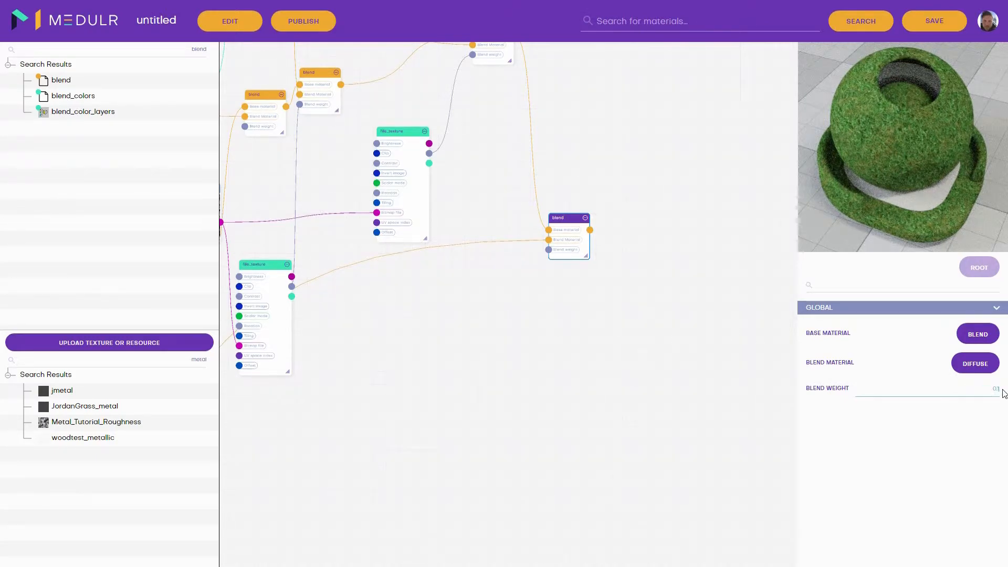
{"action": "type", "text": "0.2"}
{"action": "key", "text": "Return"}
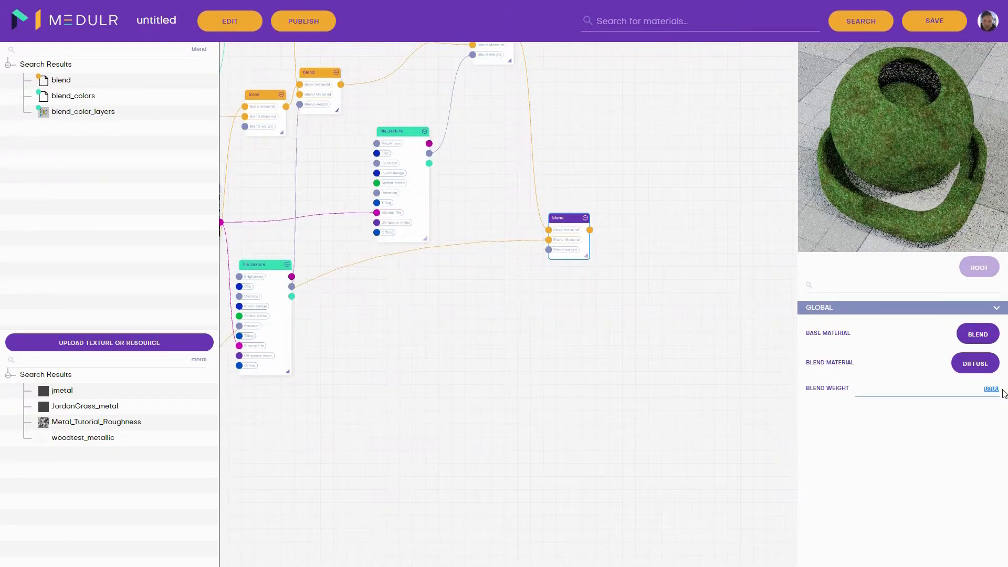
Tidy the layout of the whole node graph.
{"action": "left_click", "coordinate": [639, 369]}
{"action": "left_click_drag", "start_coordinate": [492, 390], "coordinate": [620, 399]}
{"action": "scroll", "coordinate": [622, 402], "scroll_direction": "down", "scroll_amount": 5}
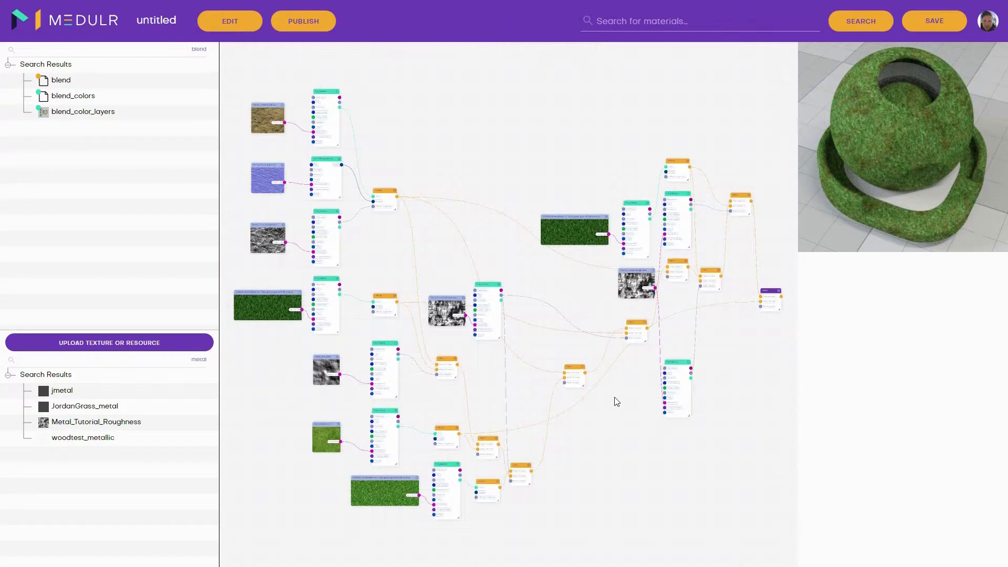